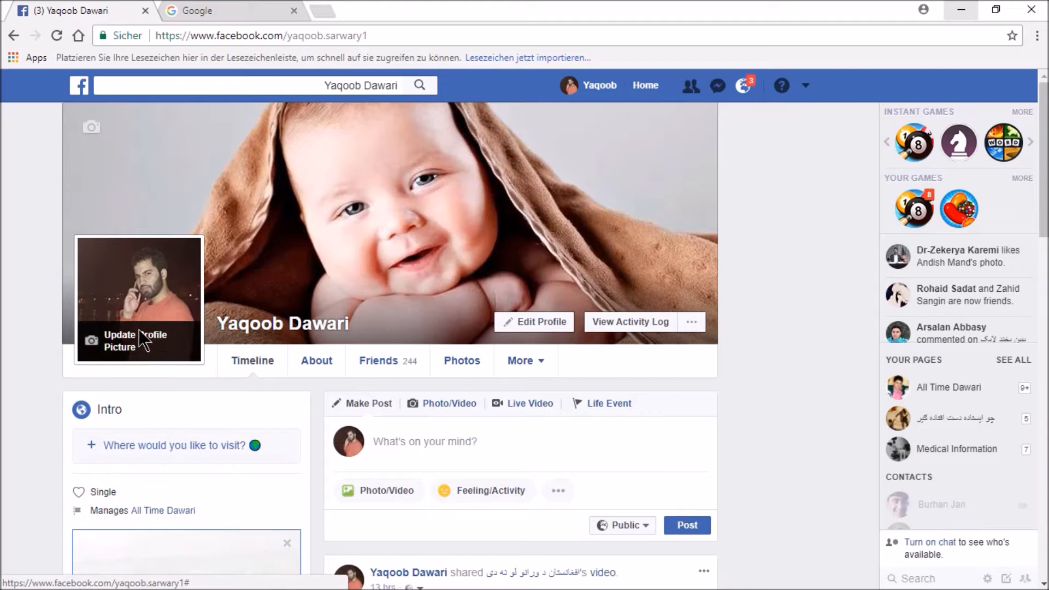
- Open the profile picture frame gallery and preview the 10 Kasım Atatürk, Selfie Mobile Photo Frame and Afghanlatest frames
click(143, 339)
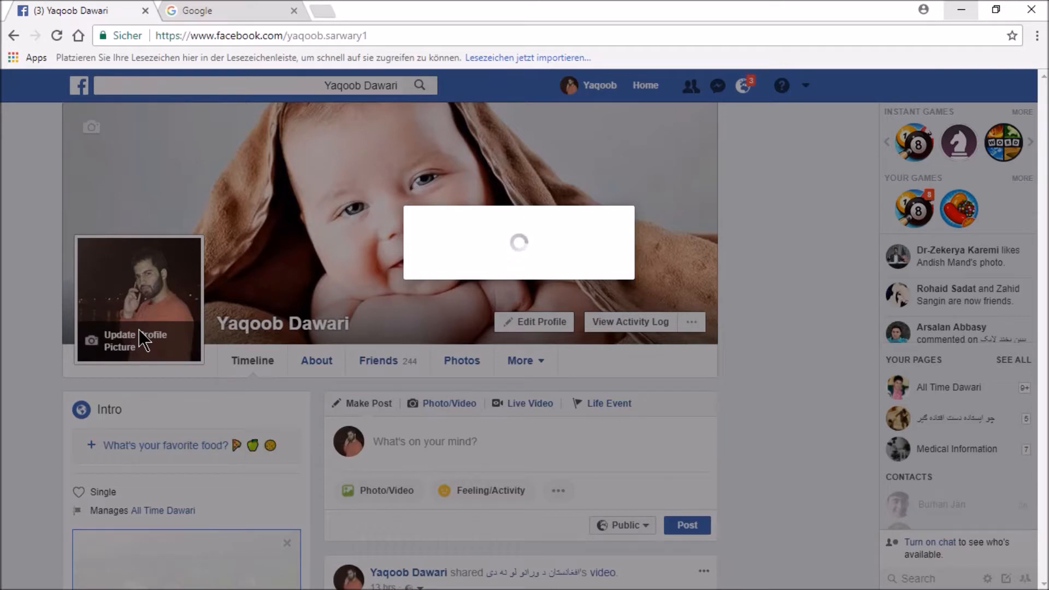
click(594, 169)
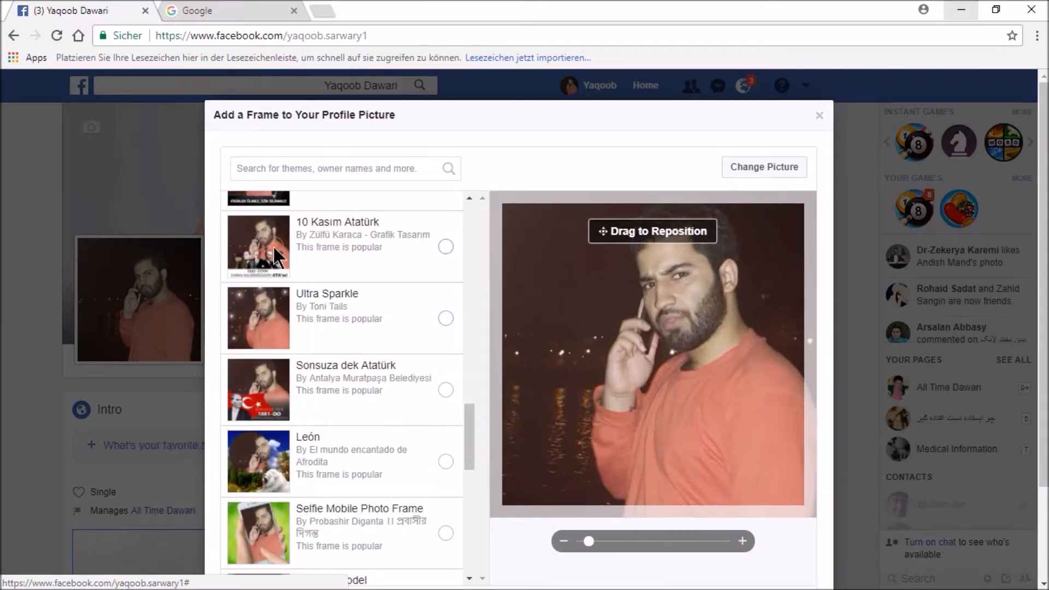
click(273, 247)
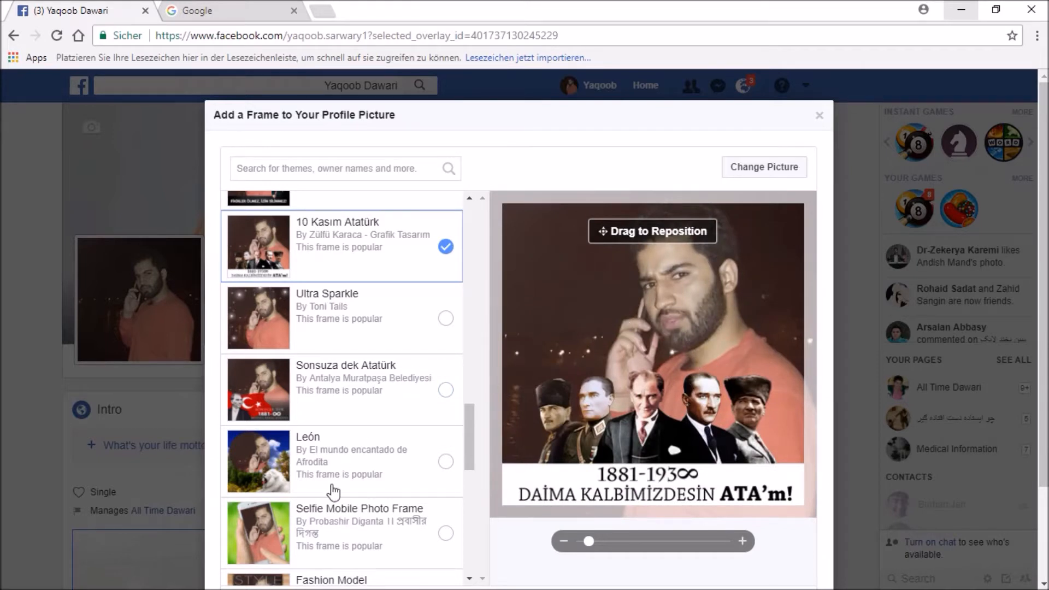
click(254, 541)
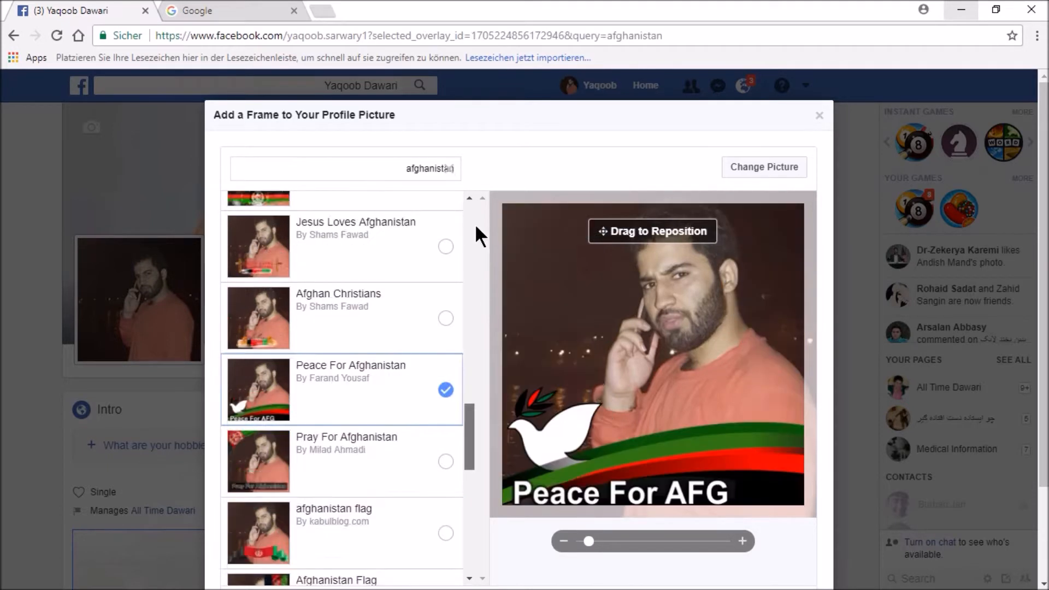
scroll(473, 225, up, 20)
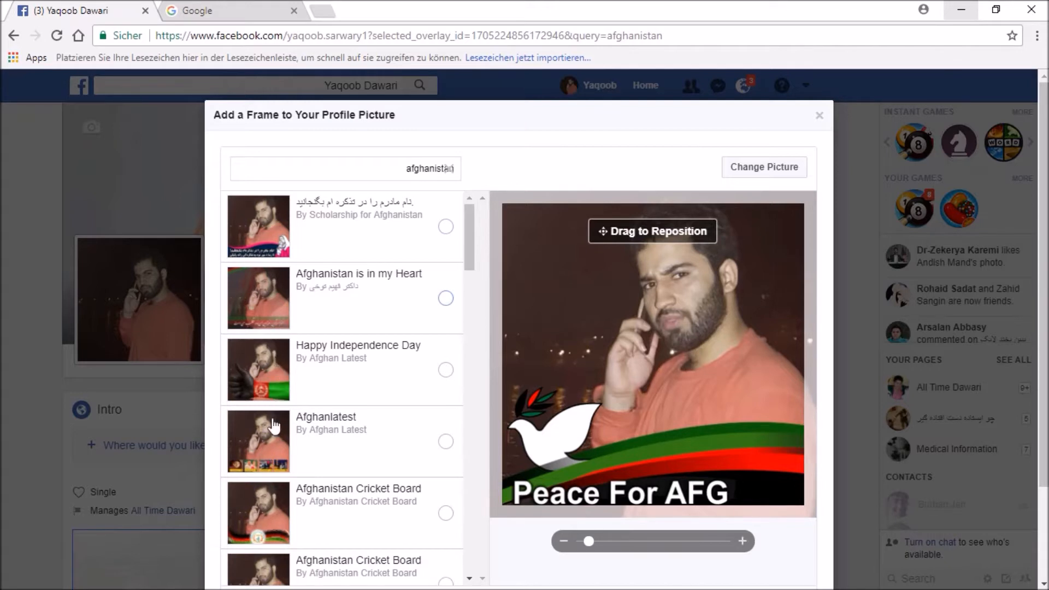
click(368, 413)
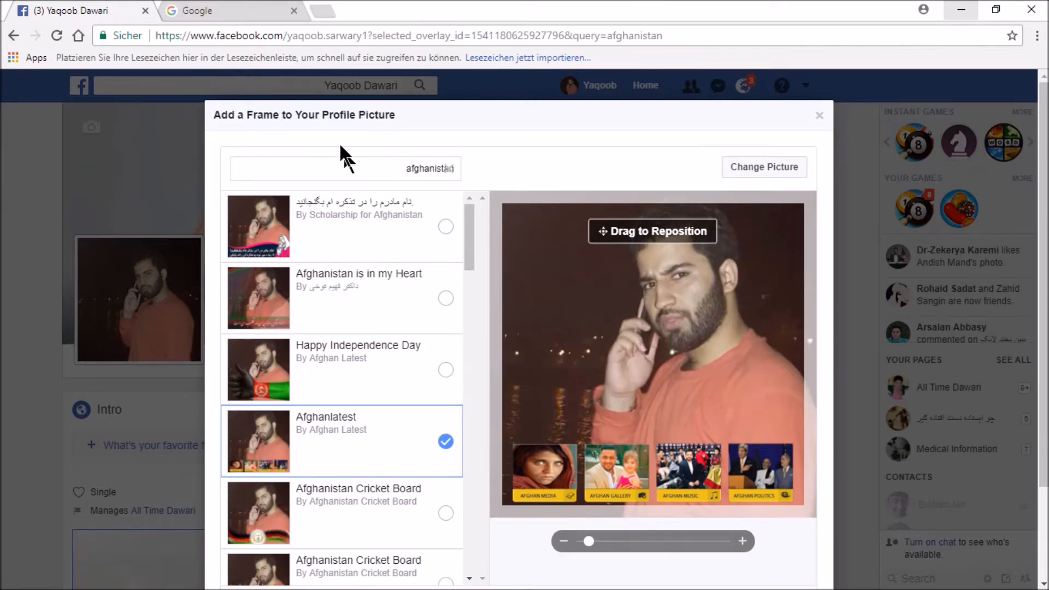
- Switch to the Google page and search for "facebook frames"
click(262, 11)
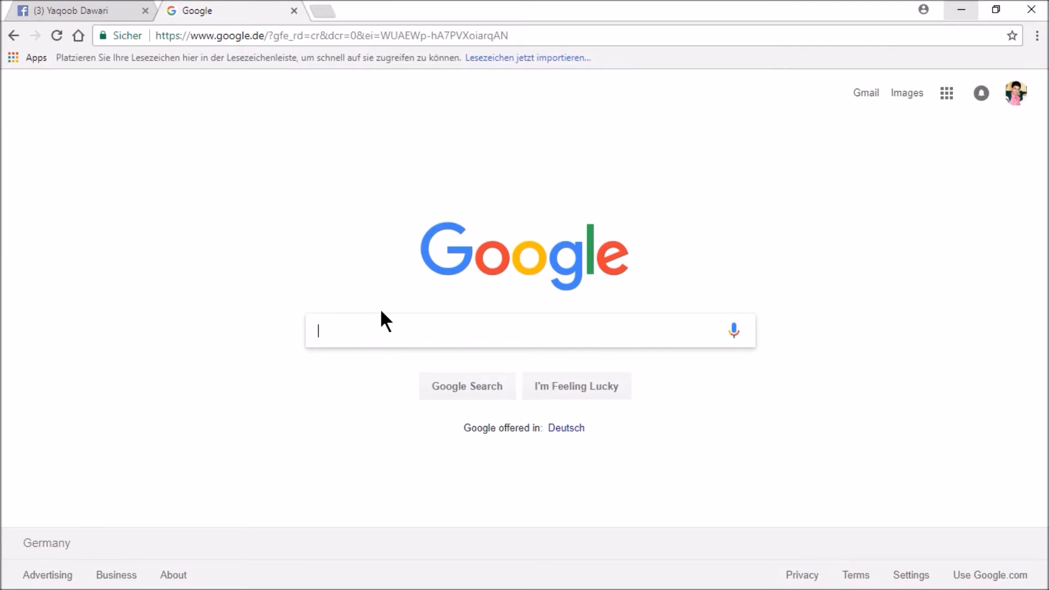
text(facebook frams)
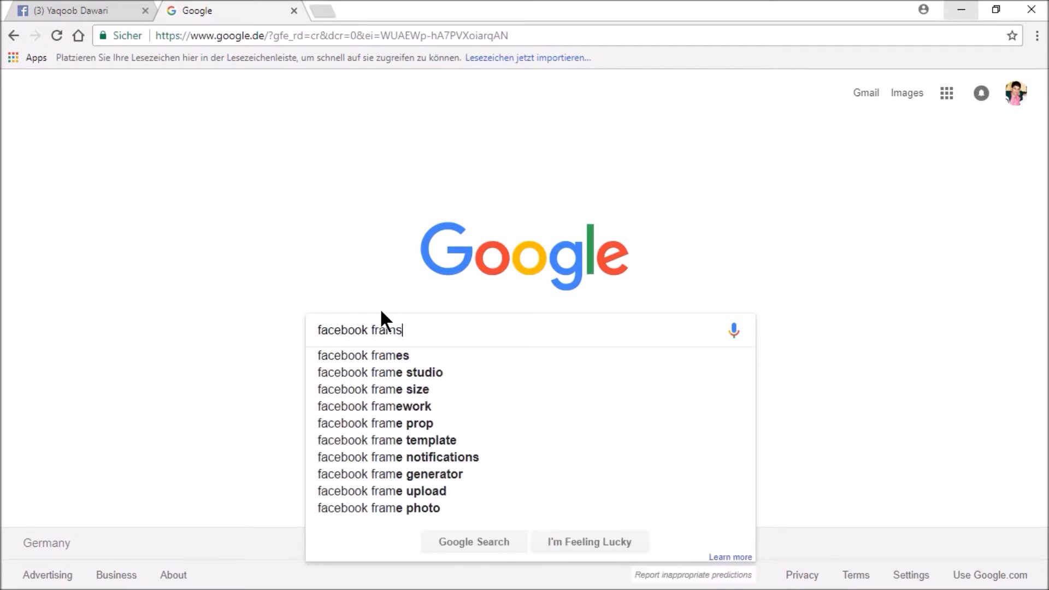
key(BackSpace)
text(es)
key(Escape)
key(Return)
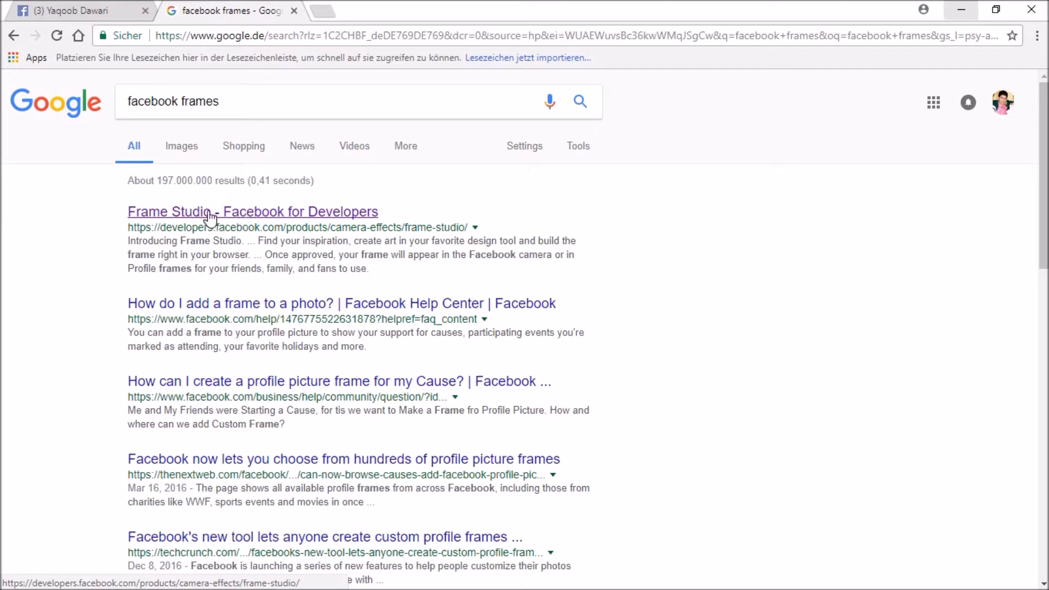
- Open Facebook's Frame Studio page from the search results and start creating a new frame
click(312, 211)
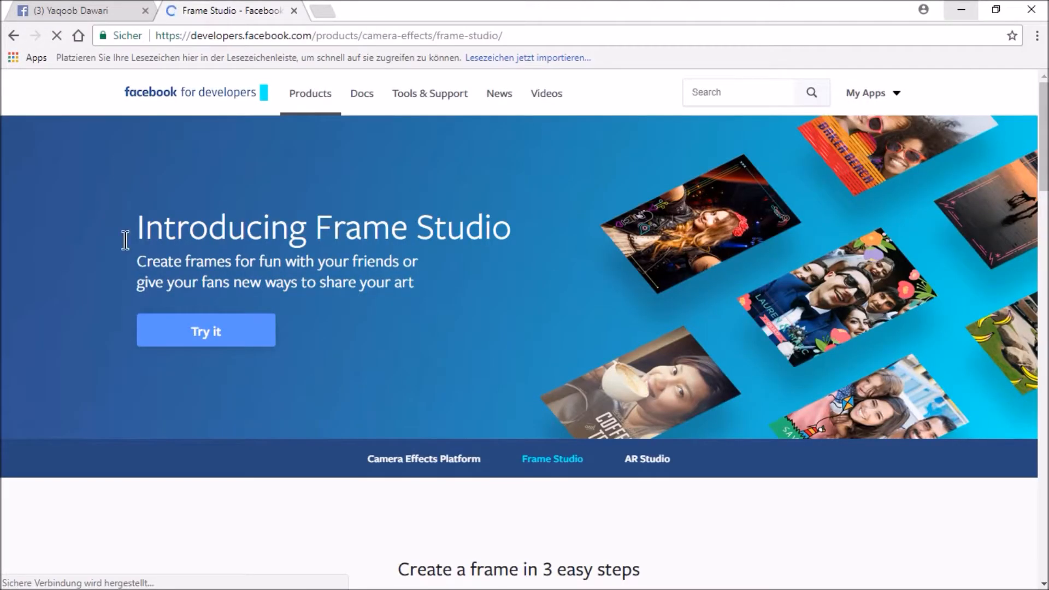
click(206, 338)
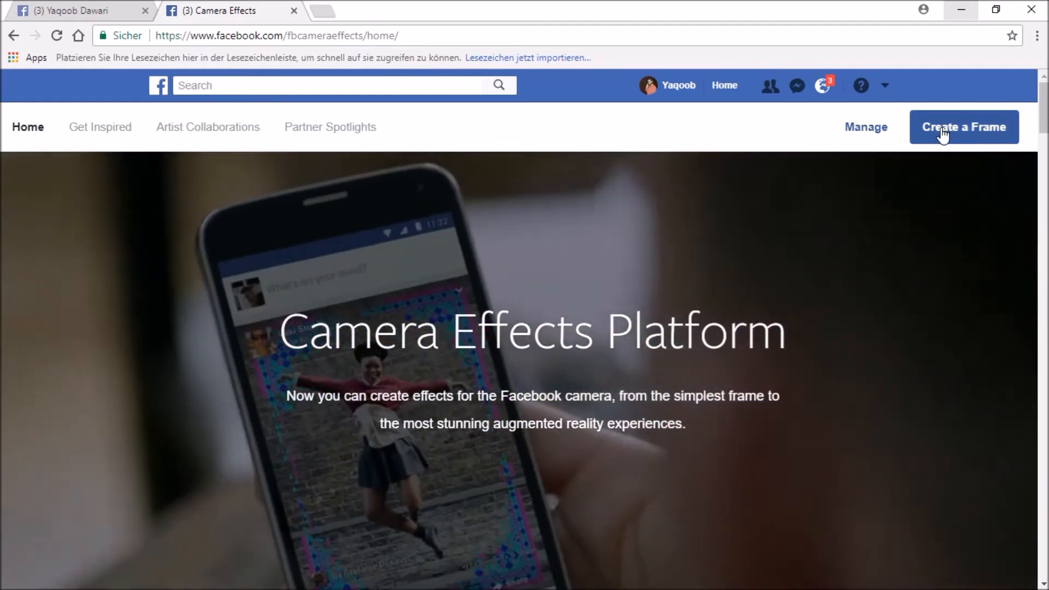
click(944, 134)
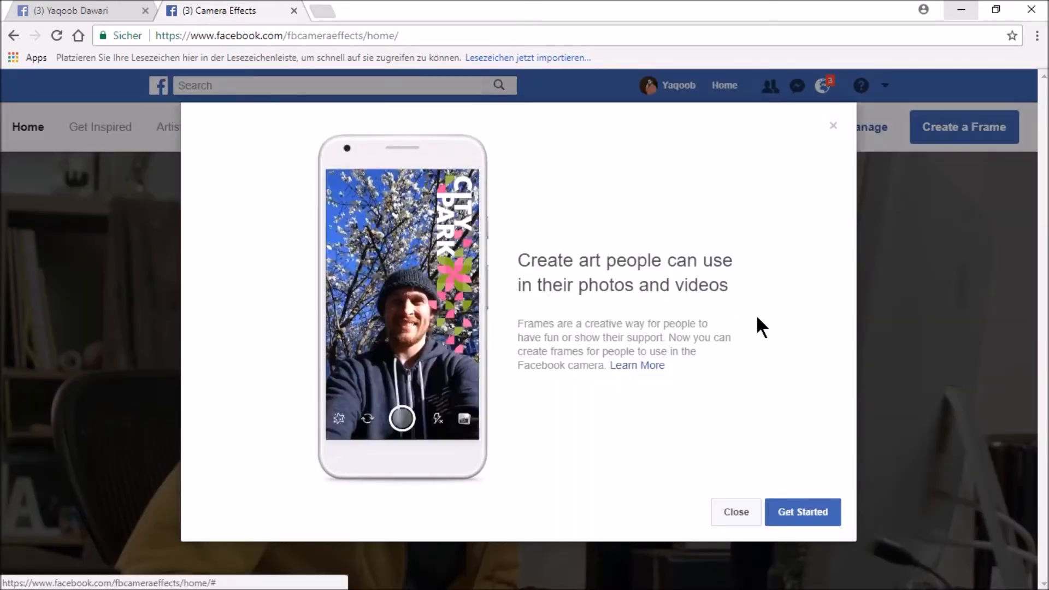
click(802, 513)
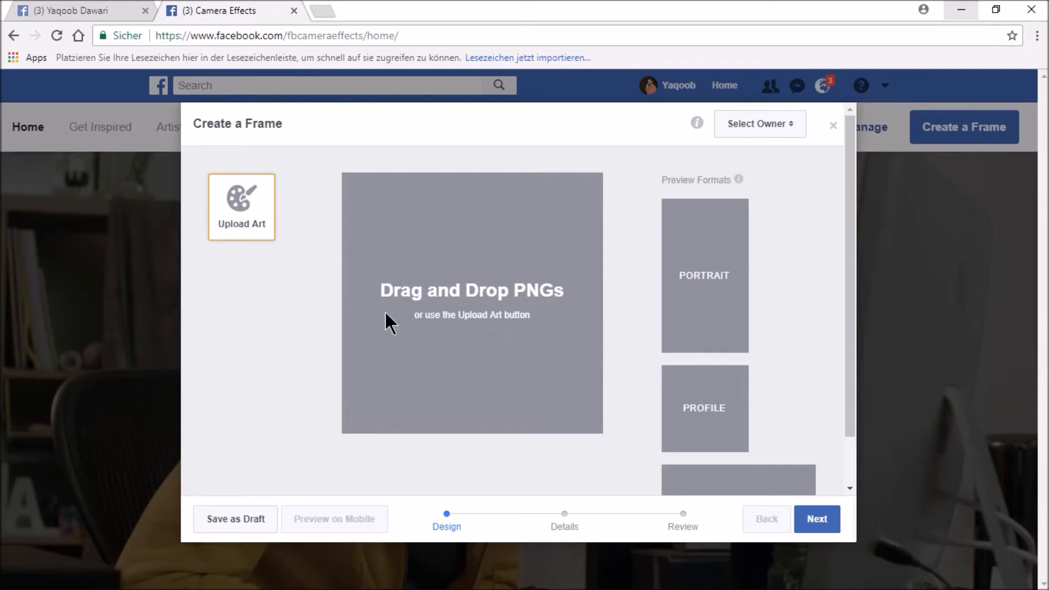
- Upload the JPG portrait with the pink shirt from the Downloads folder as frame art and make its background transparent
click(233, 205)
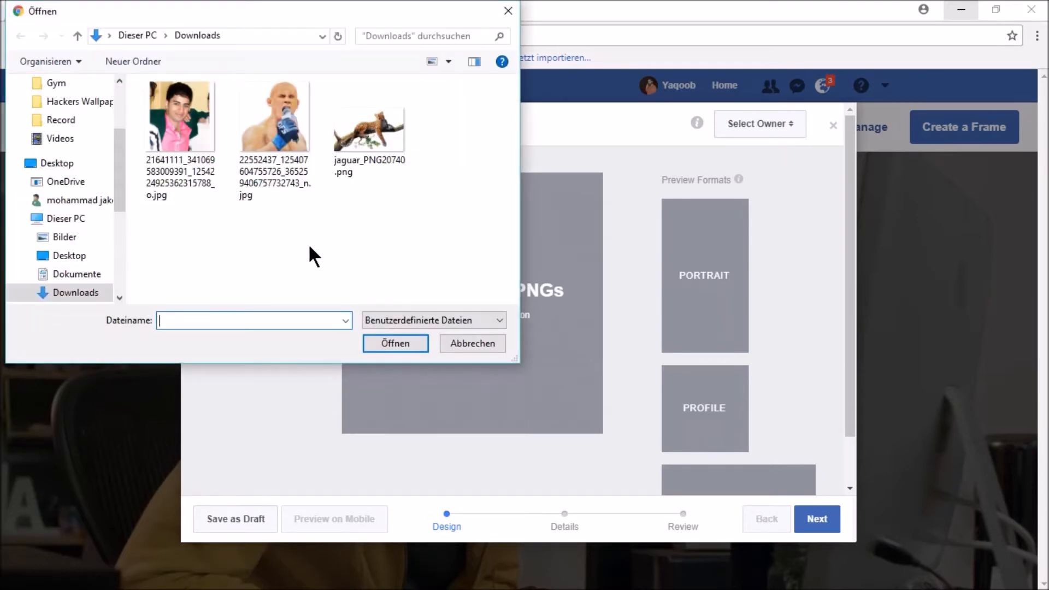
double_click(183, 120)
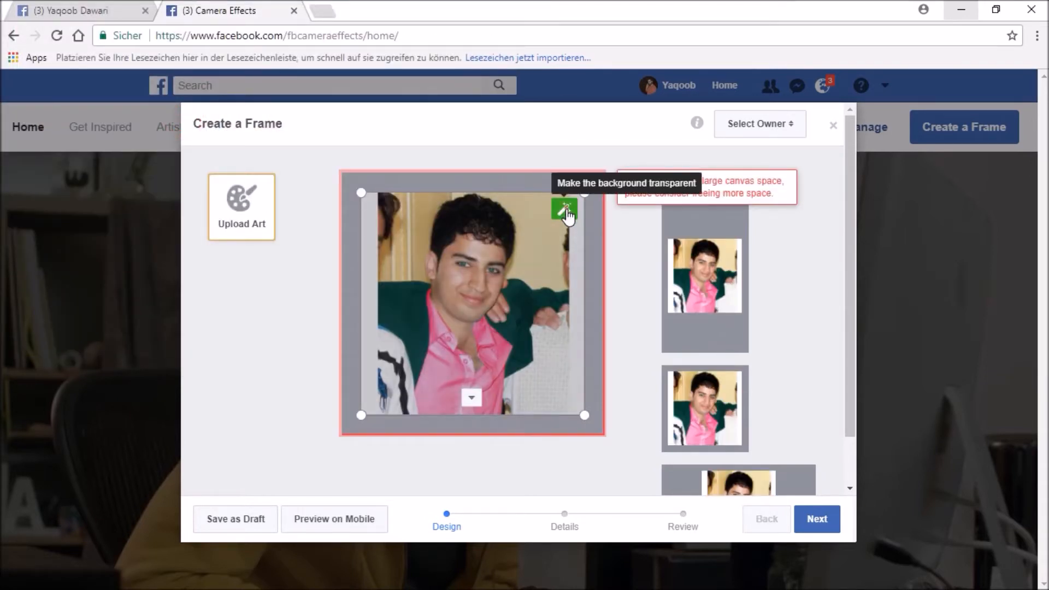
click(567, 208)
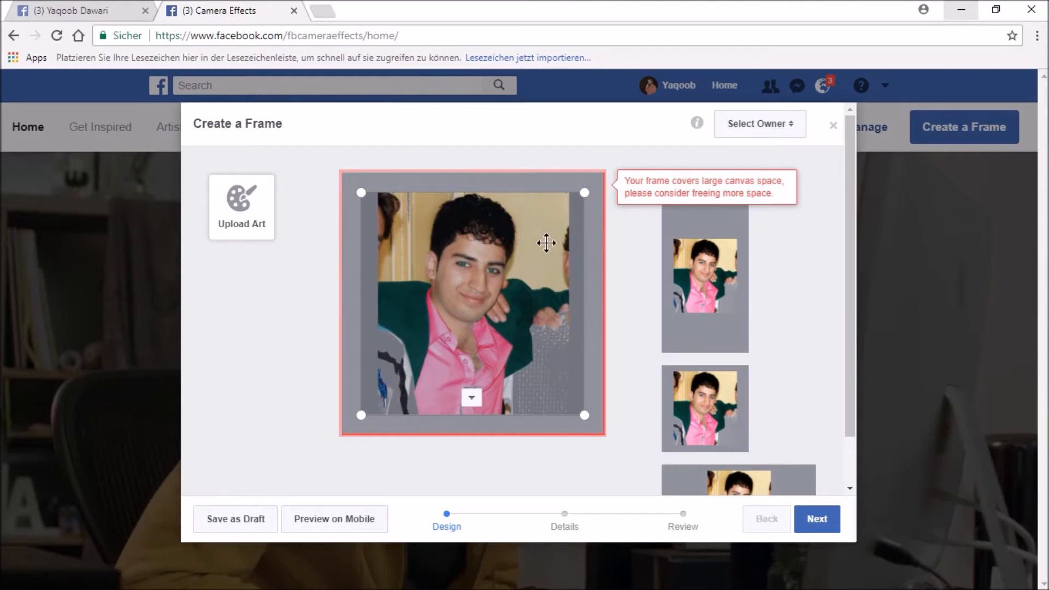
- Delete the uploaded portrait from the frame canvas
click(468, 403)
click(441, 541)
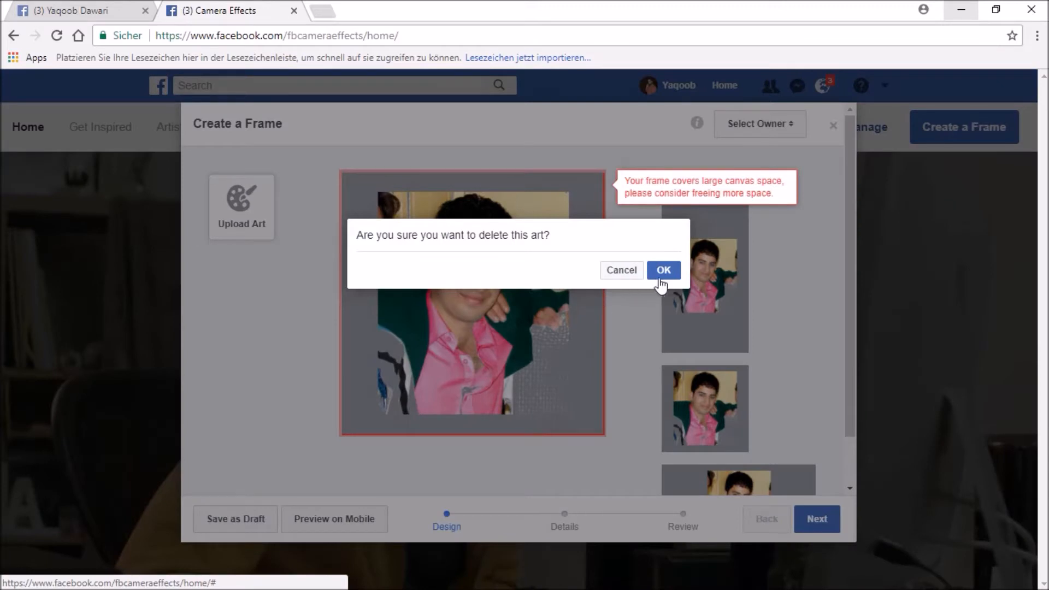
click(660, 278)
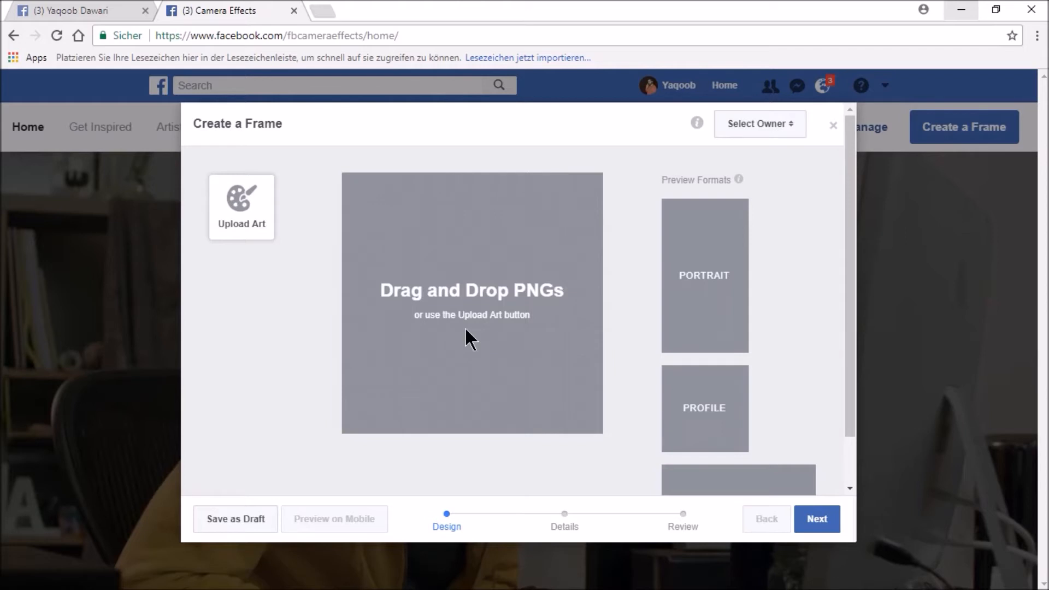
- Open google.com in a new browser tab, search for "png images" and show the image results
click(320, 11)
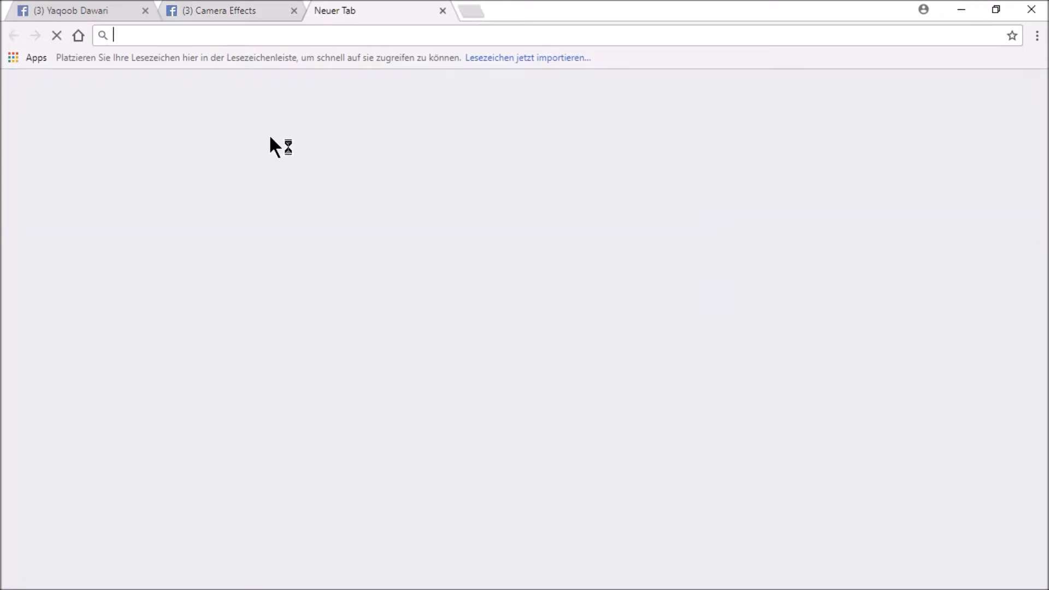
text(google.com)
key(Return)
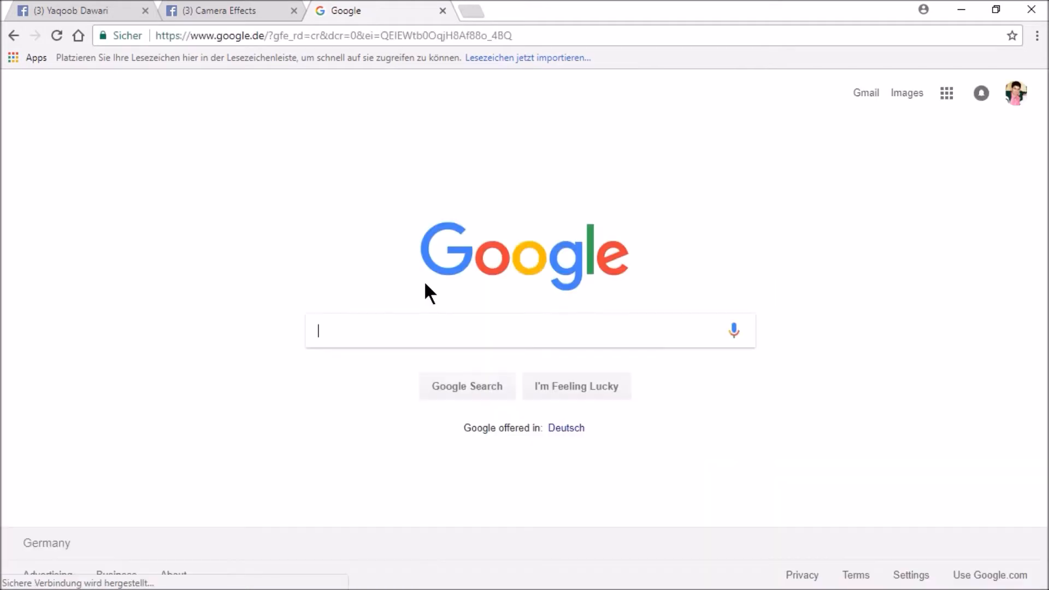
text(png images)
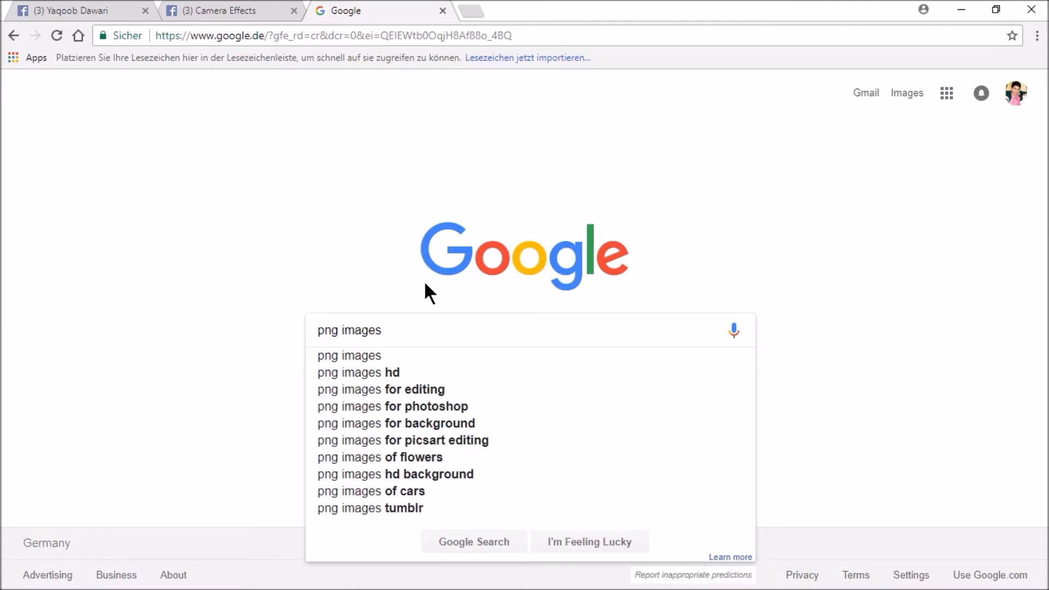
key(Return)
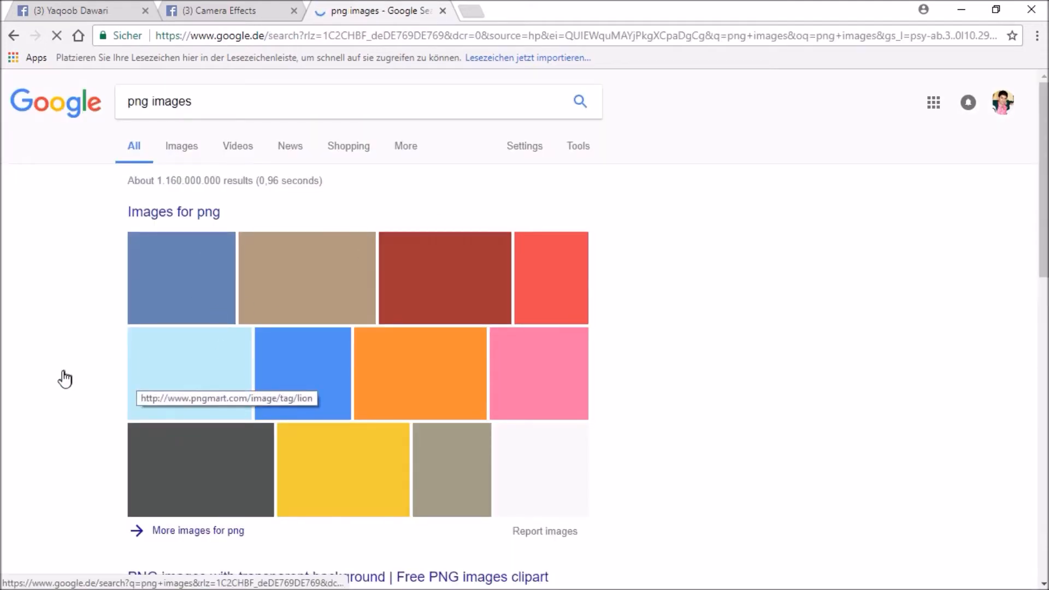
click(187, 145)
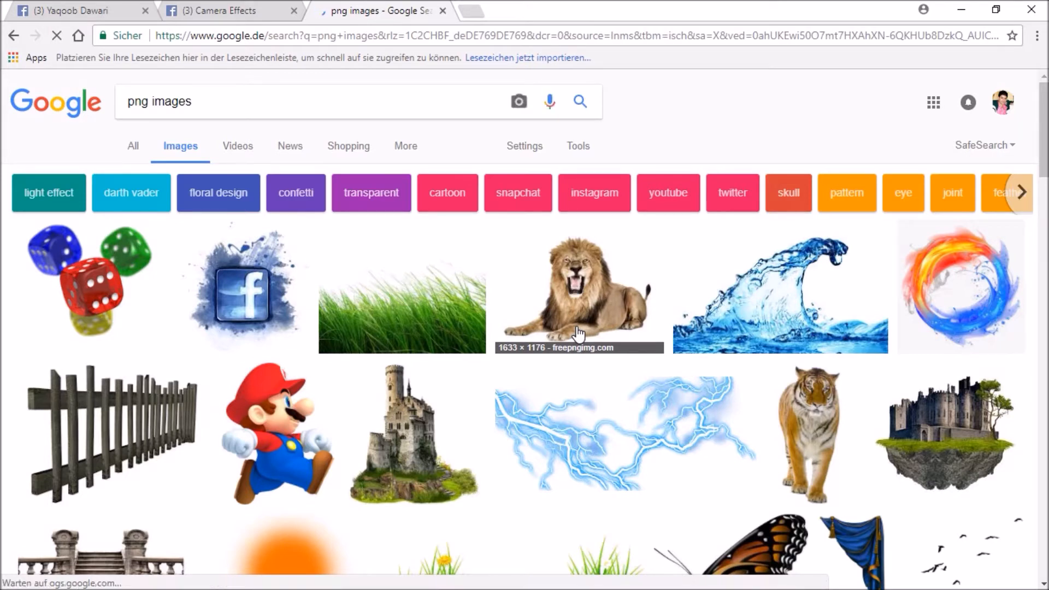
- Browse the PNG image results and open the preview of the jaguar lying on a branch
scroll(216, 236, down, 10)
scroll(134, 181, up, 1)
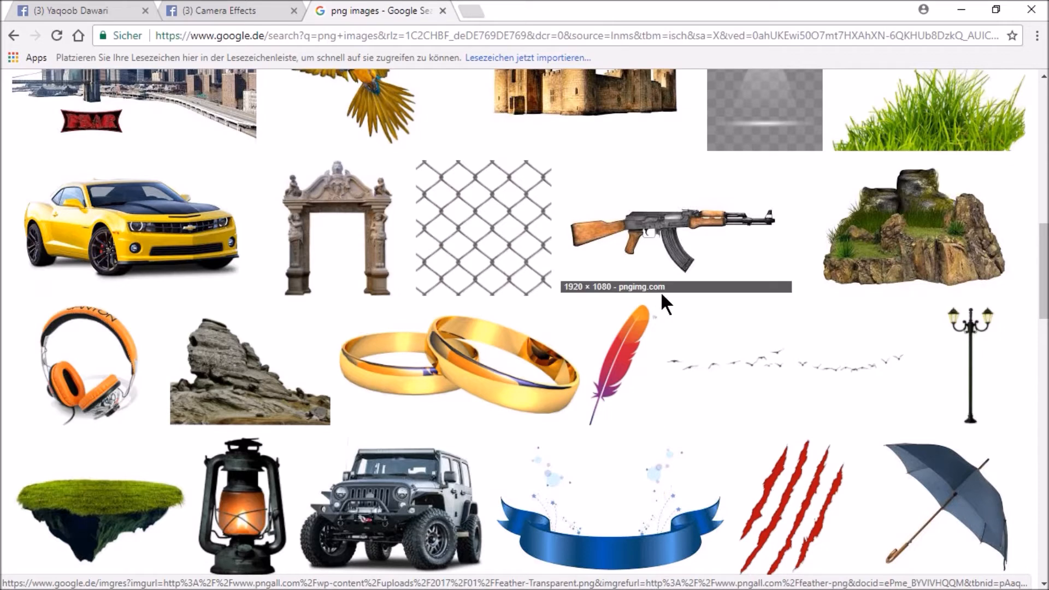
scroll(663, 296, down, 1)
scroll(662, 296, down, 4)
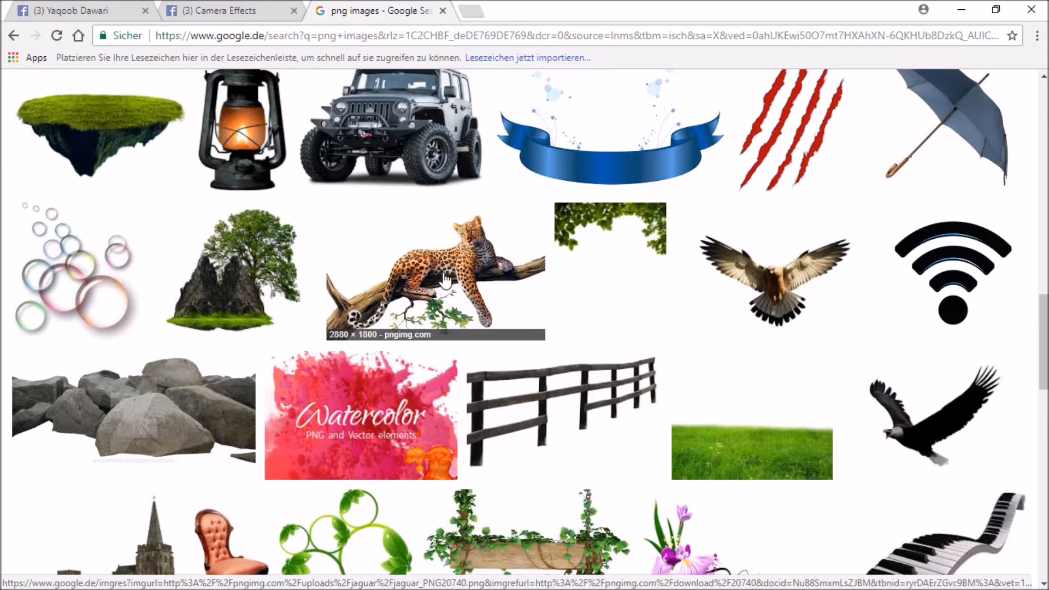
click(473, 291)
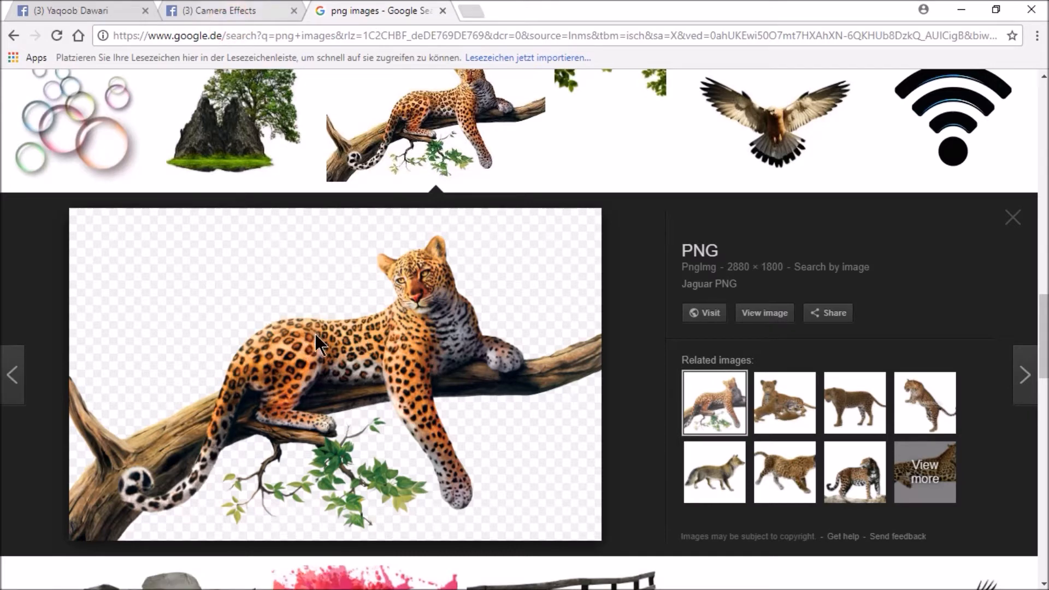
- Return to the Camera Effects page and upload jaguar_PNG20740.png from Downloads as the frame art
click(232, 10)
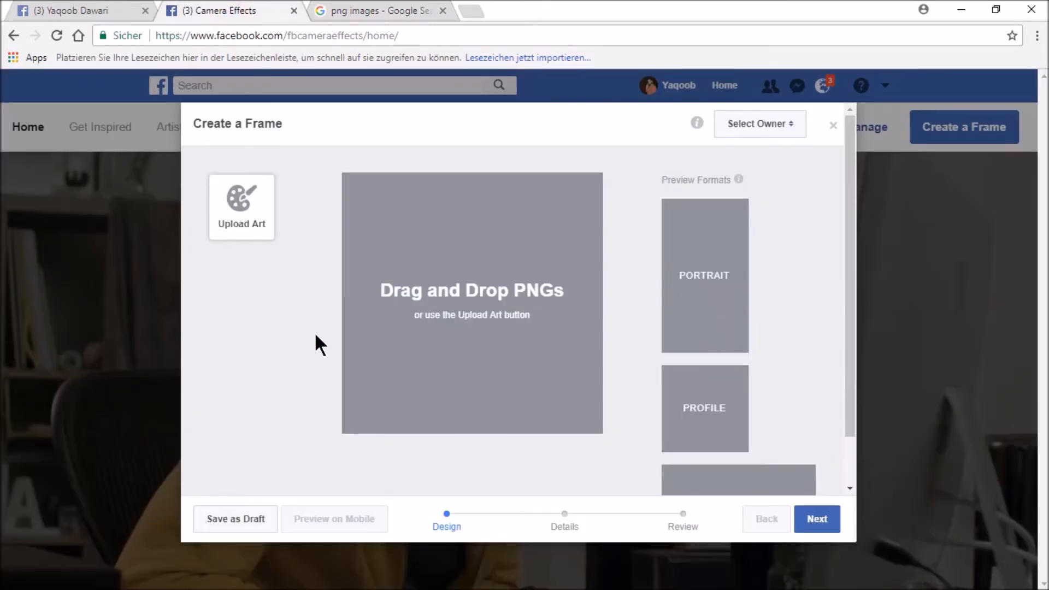
click(239, 215)
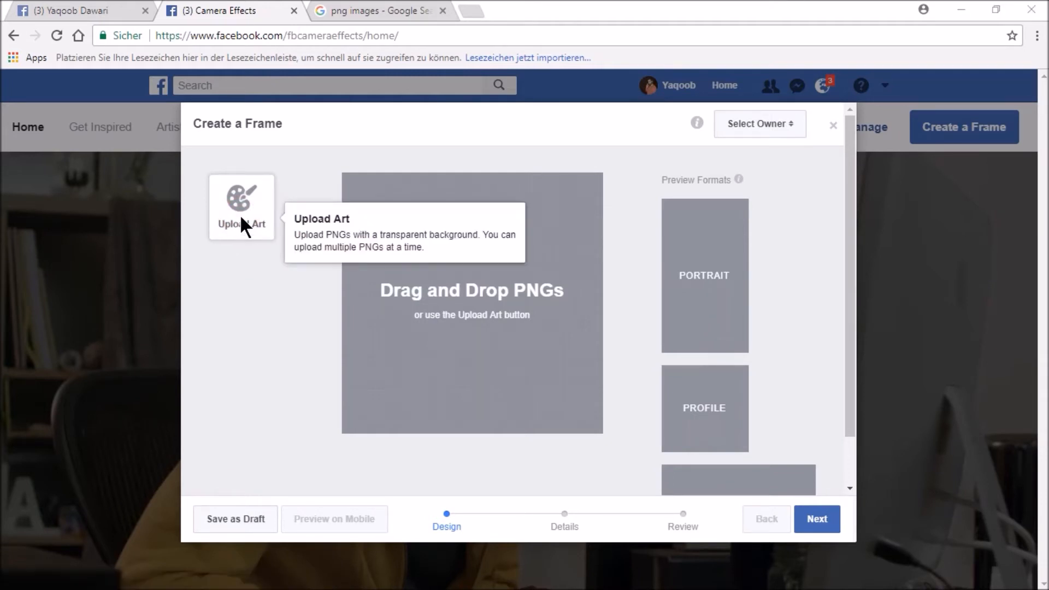
double_click(362, 129)
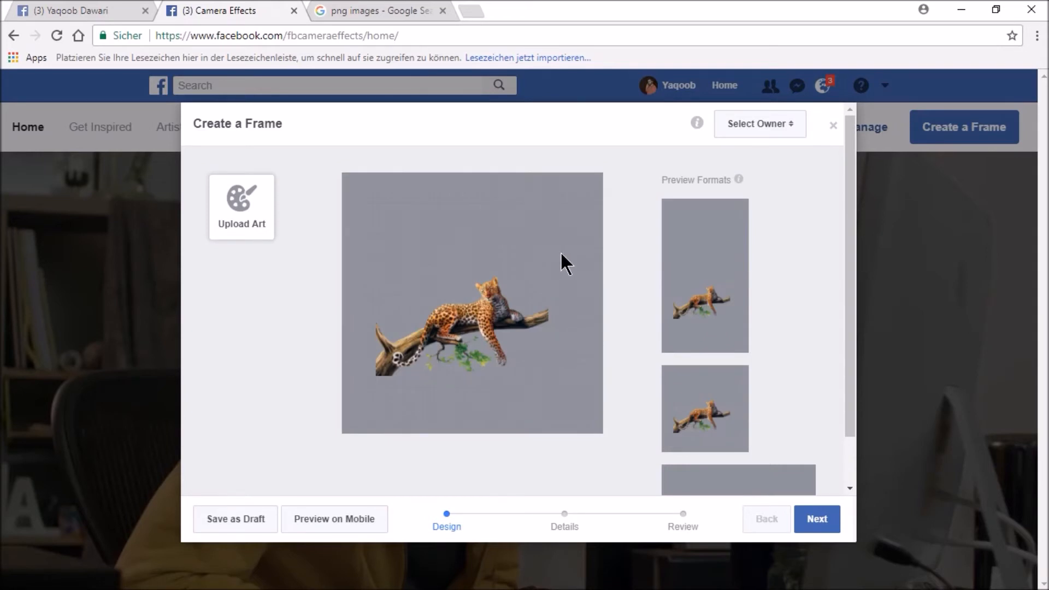
- Move the jaguar art into the lower-left corner of the frame canvas
mouse_move(526, 317)
click(449, 348)
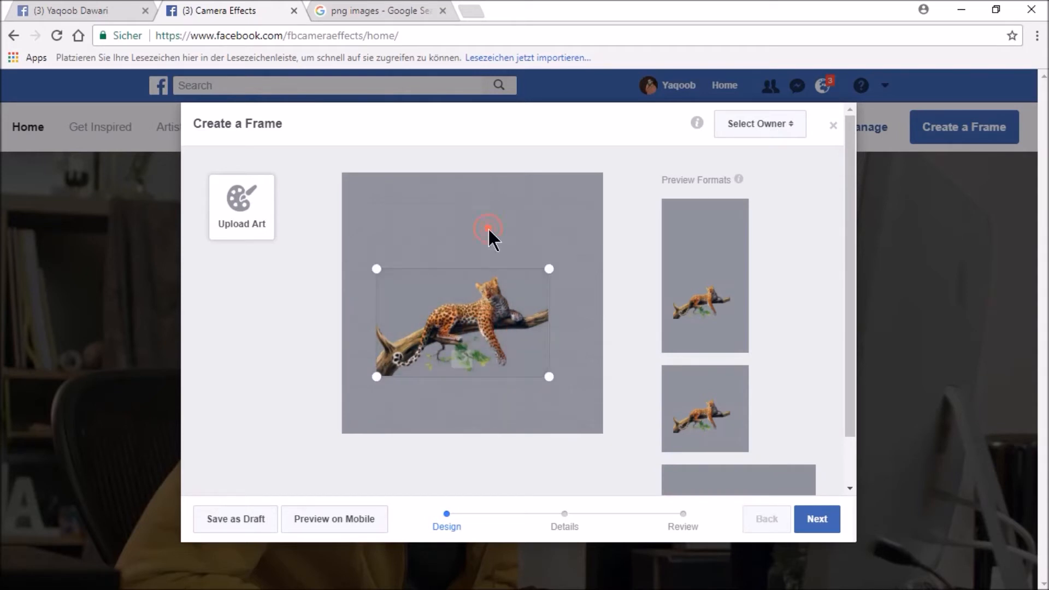
click(473, 203)
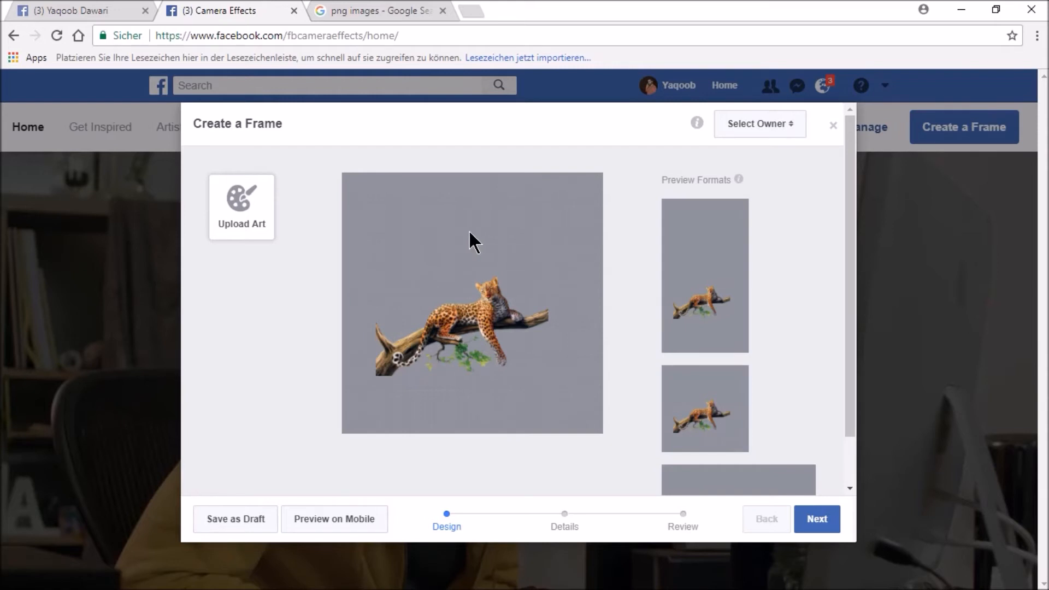
drag(475, 311, 444, 365)
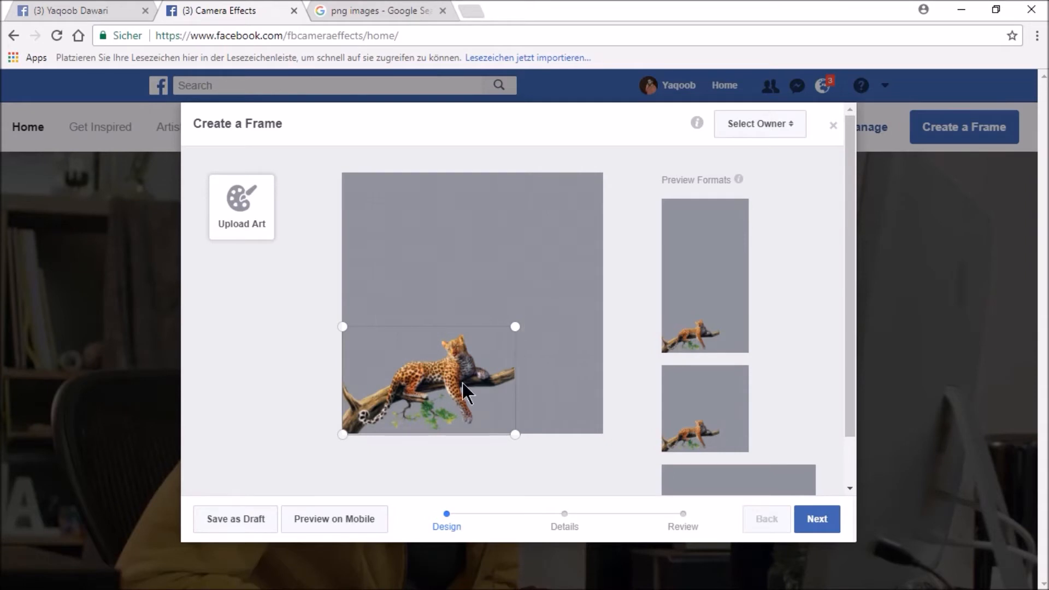
- Examine how the frame looks on a phone in the Portrait and Profile preview formats
mouse_move(696, 268)
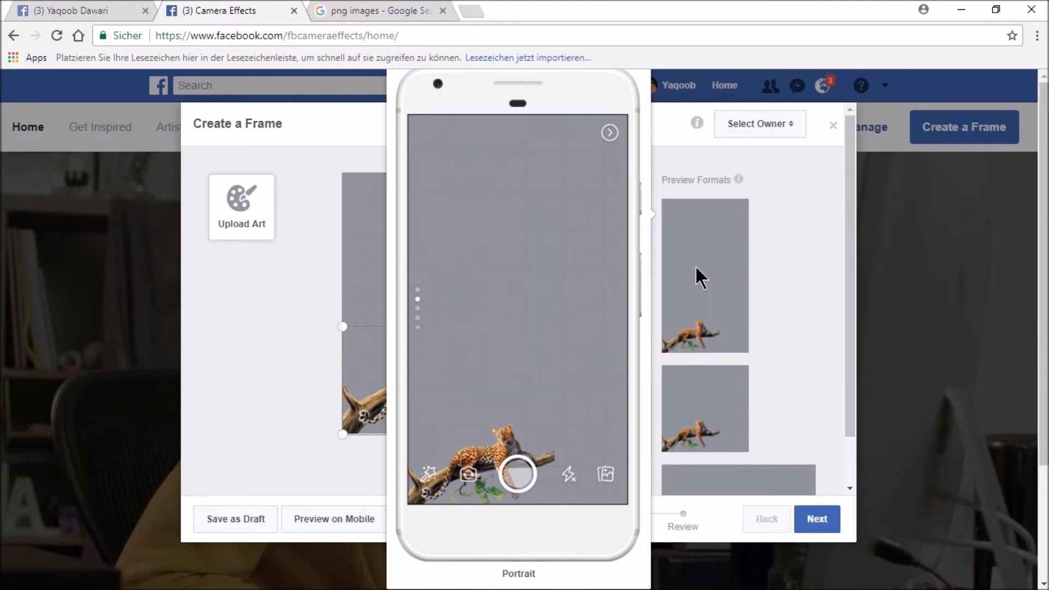
click(700, 409)
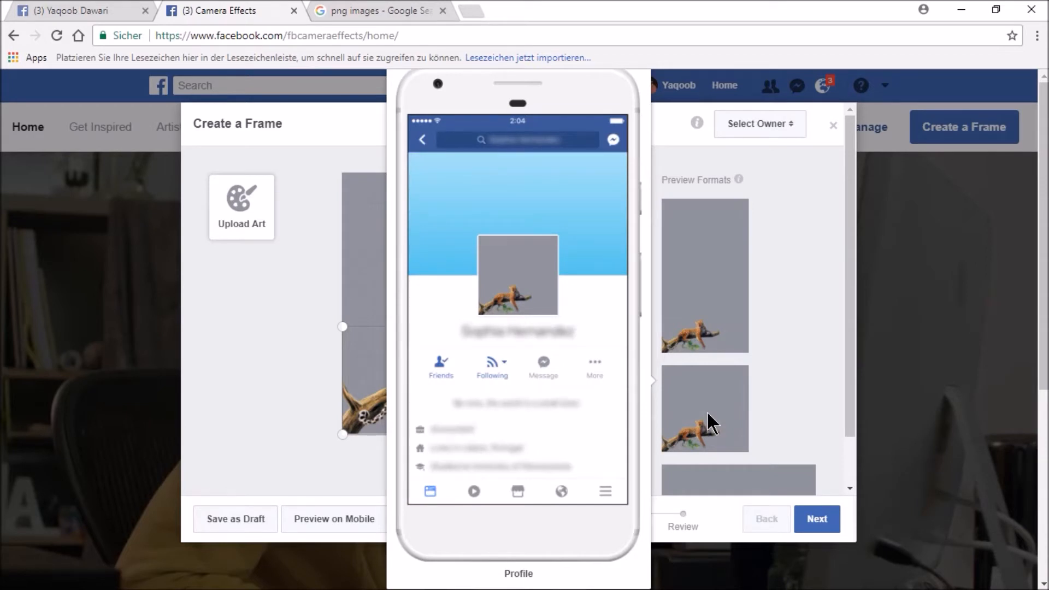
click(832, 193)
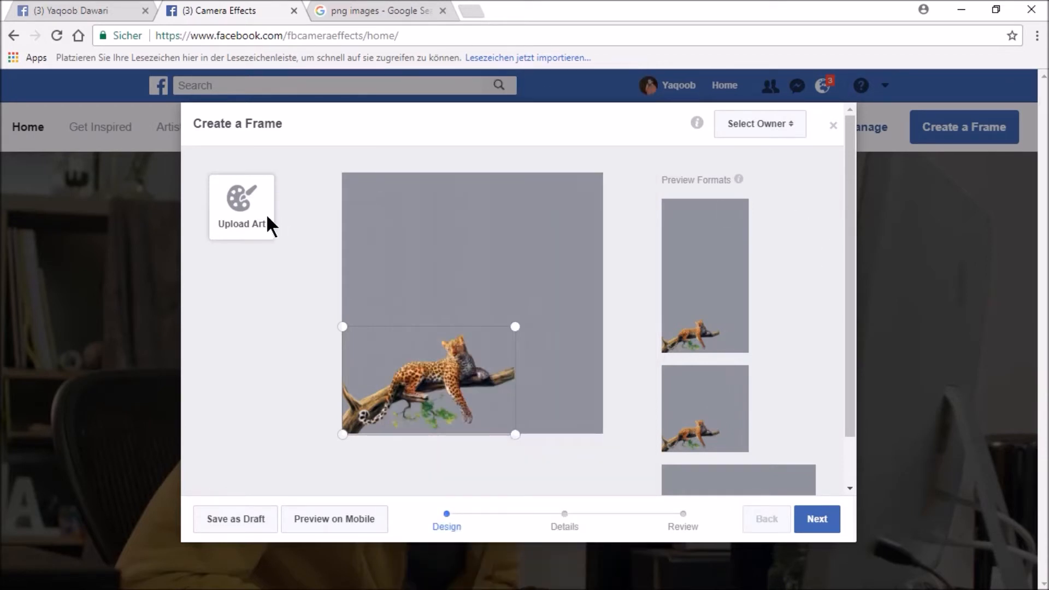
- Delete the jaguar art from the frame canvas and confirm the deletion
click(336, 216)
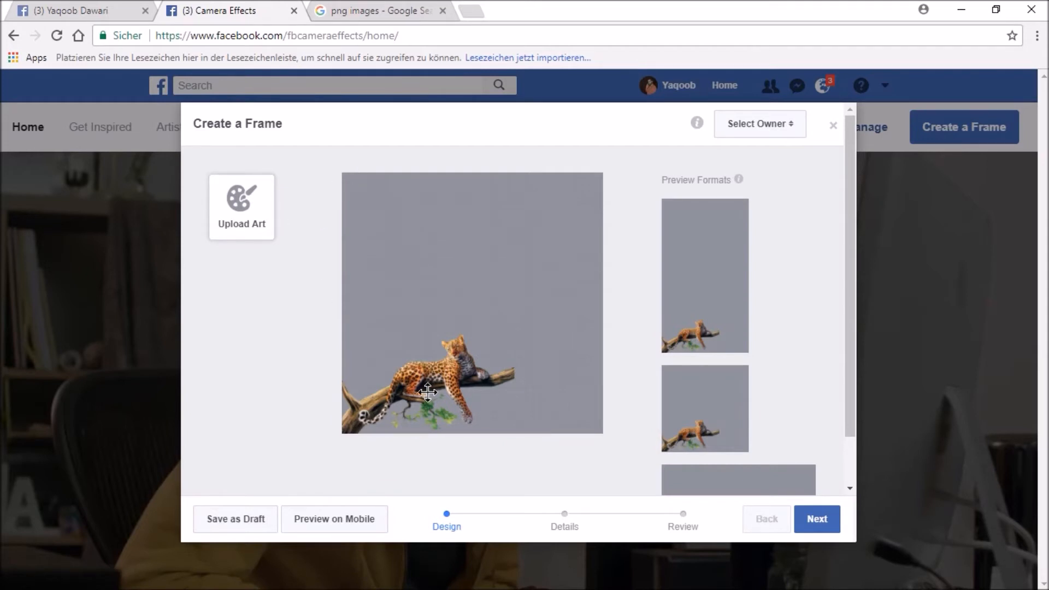
mouse_move(429, 393)
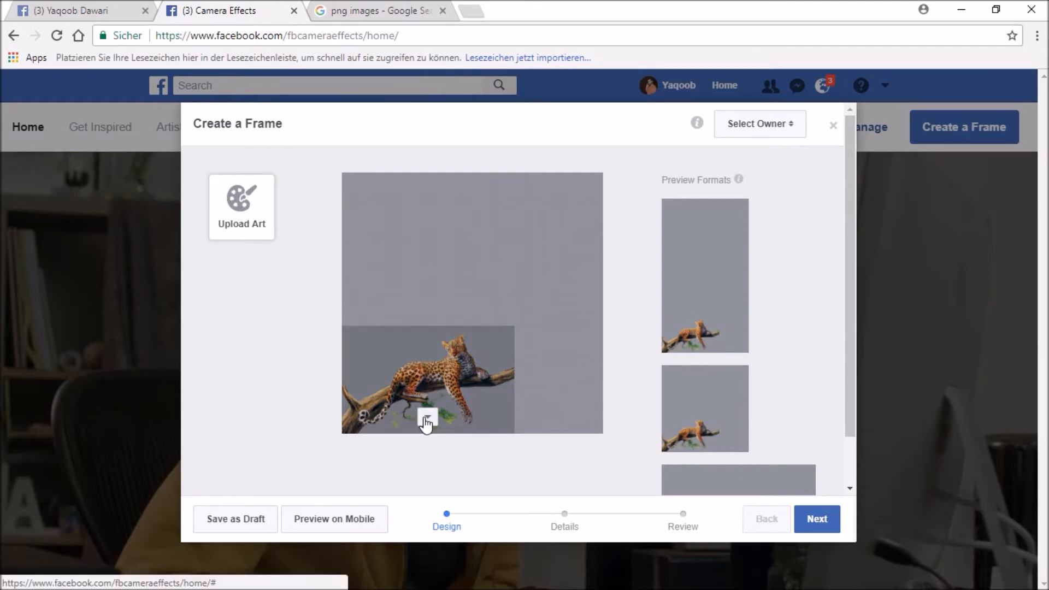
click(428, 420)
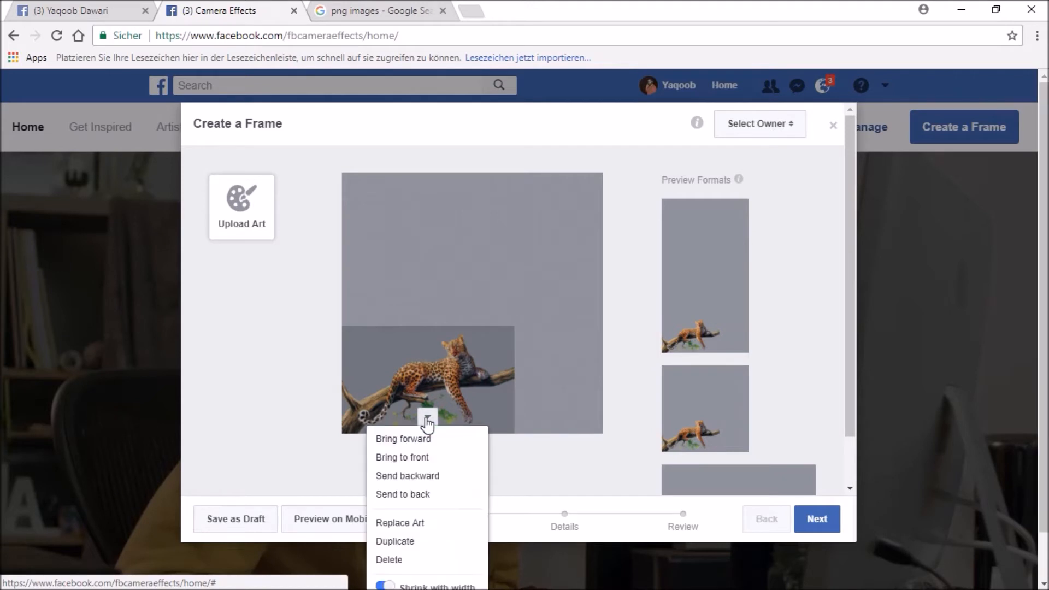
click(394, 560)
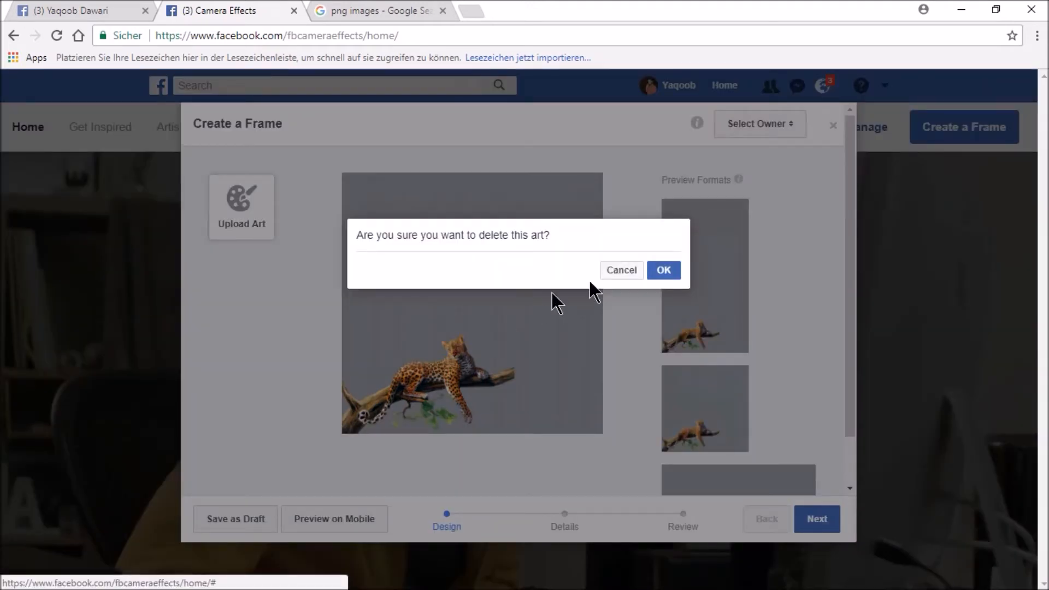
click(663, 270)
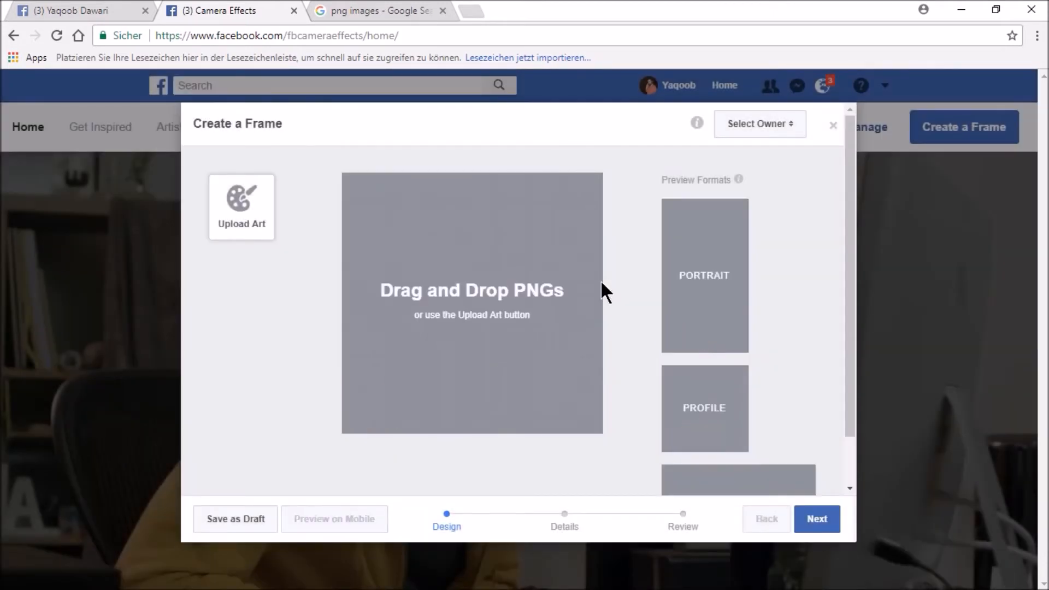
click(252, 227)
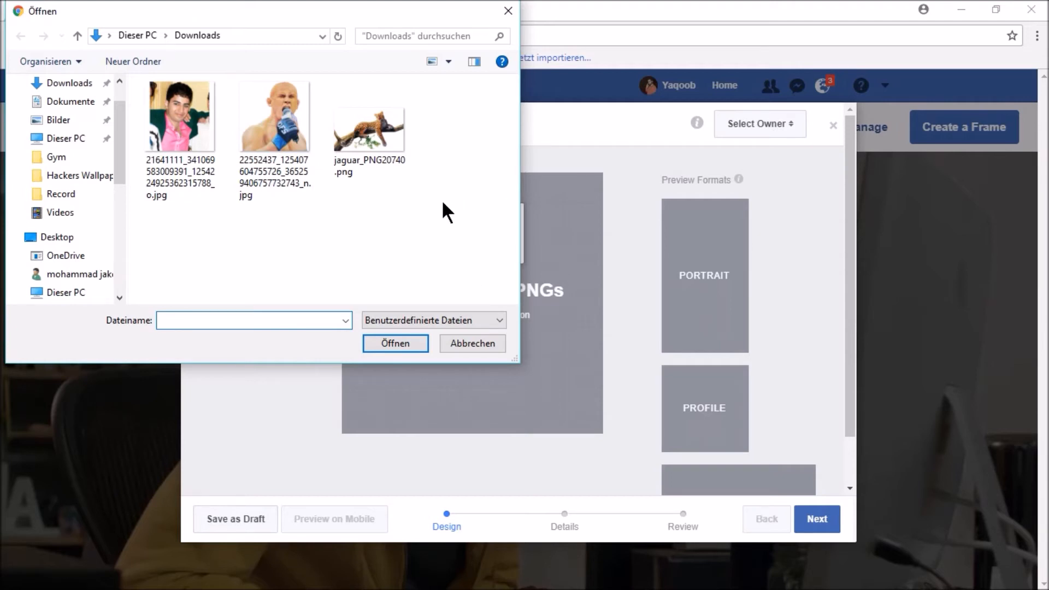
click(507, 11)
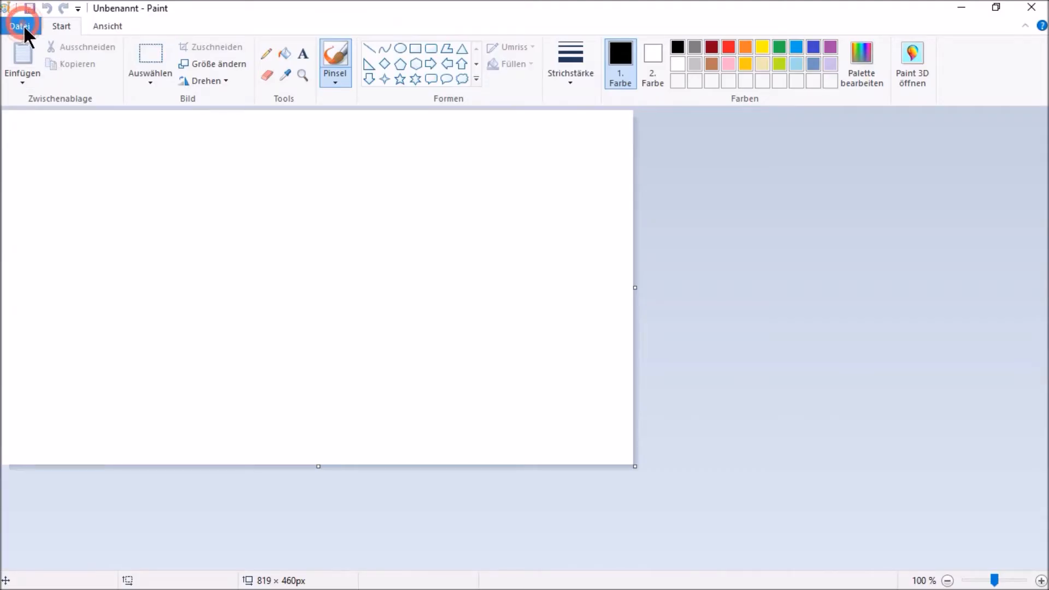
click(24, 27)
click(45, 84)
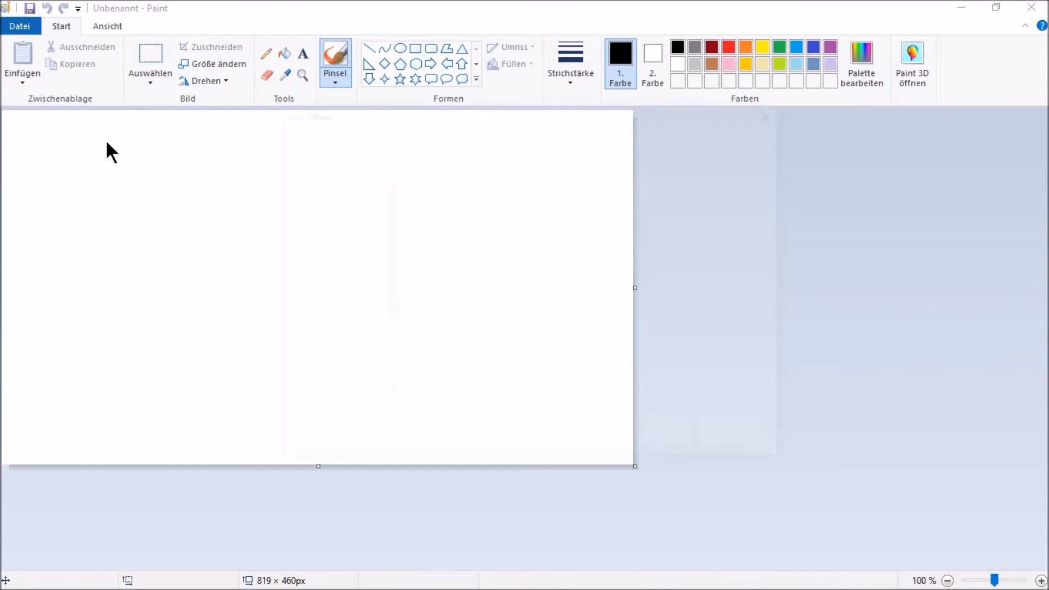
click(355, 392)
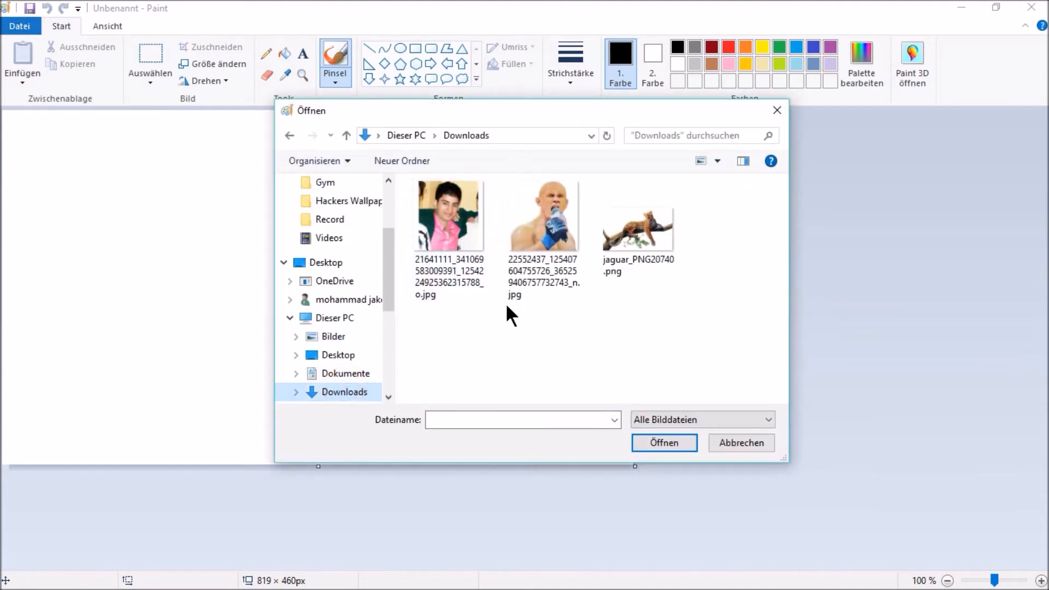
double_click(527, 205)
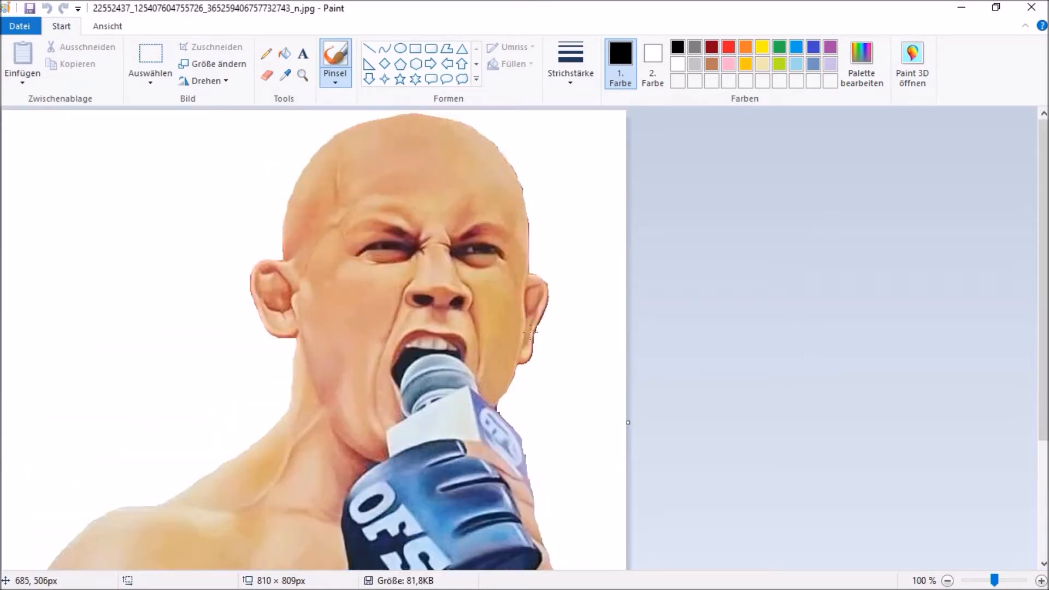
- Fill the white background on both sides of the man with black
ctrl+scroll(531, 333, down, 2)
ctrl+scroll(531, 334, up, 2)
ctrl+scroll(531, 333, down, 1)
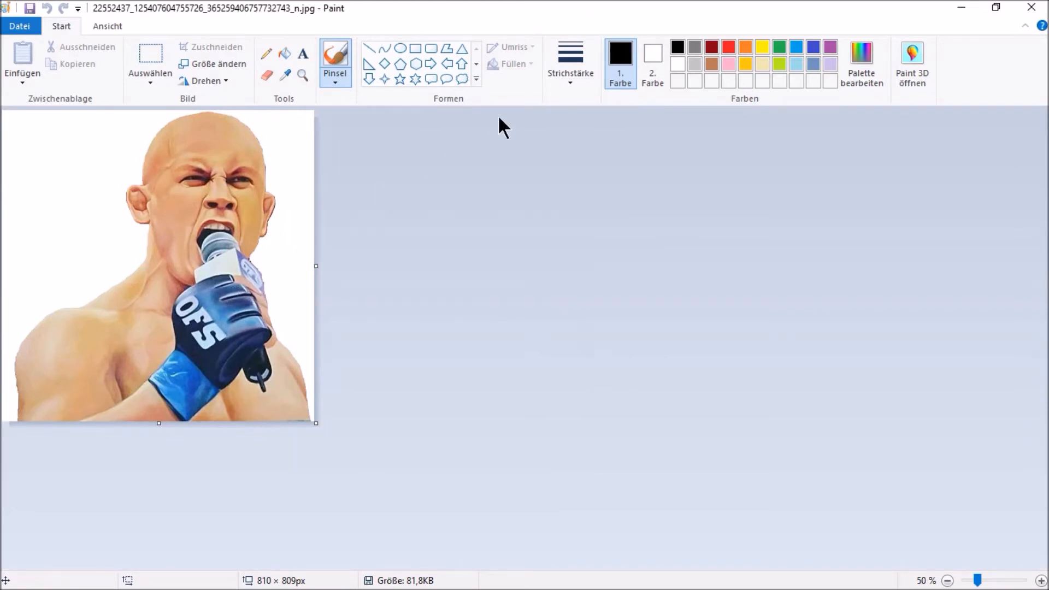
click(284, 50)
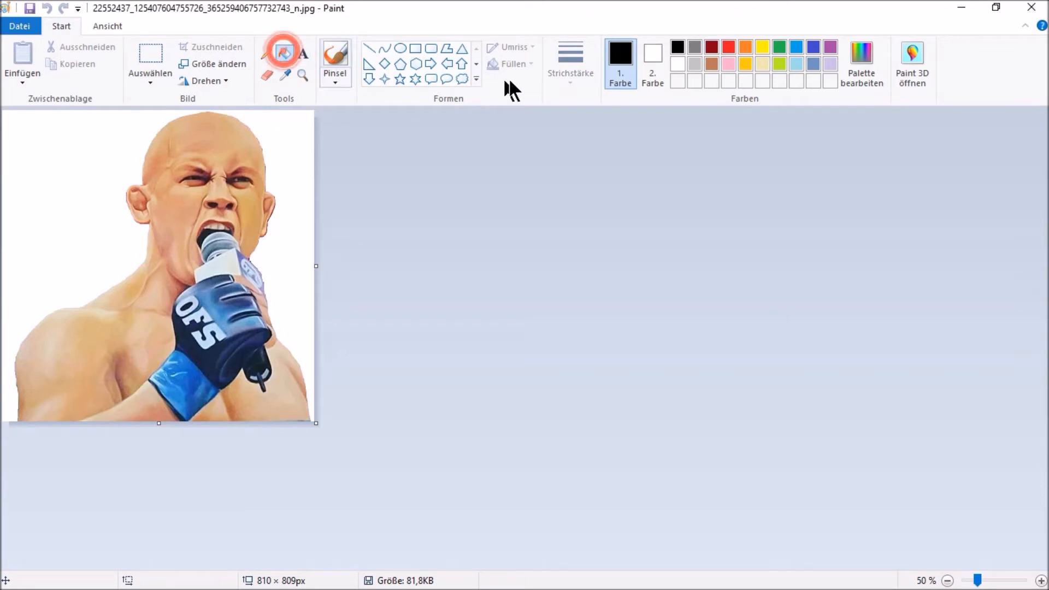
click(110, 151)
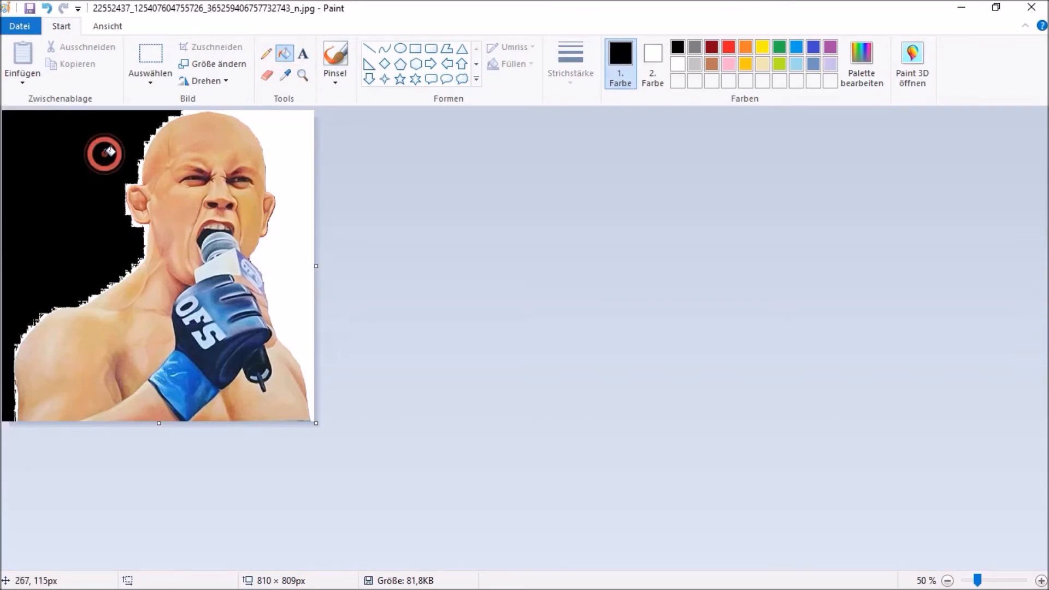
click(278, 139)
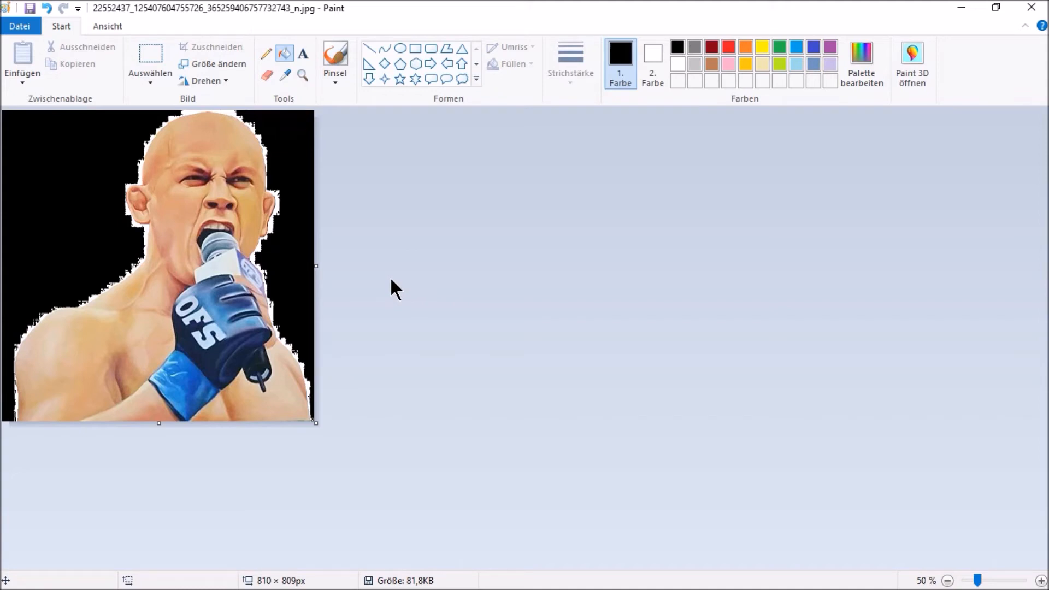
- Erase the jagged black edge beside the man's head, between his forehead and ear
ctrl+scroll(389, 321, up, 3)
ctrl+scroll(421, 326, down, 2)
ctrl+scroll(420, 327, down, 1)
ctrl+scroll(424, 326, up, 1)
ctrl+scroll(404, 523, up, 1)
ctrl+scroll(405, 523, down, 1)
click(267, 76)
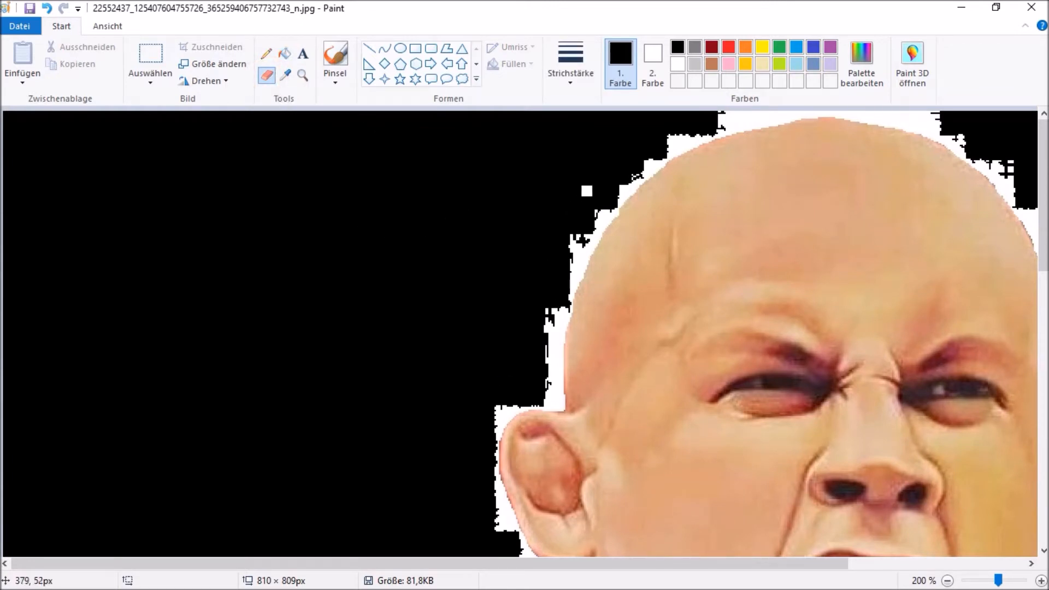
mouse_move(626, 189)
mouse_down()
mouse_move(568, 278)
mouse_move(549, 402)
mouse_move(544, 328)
mouse_move(582, 233)
mouse_up()
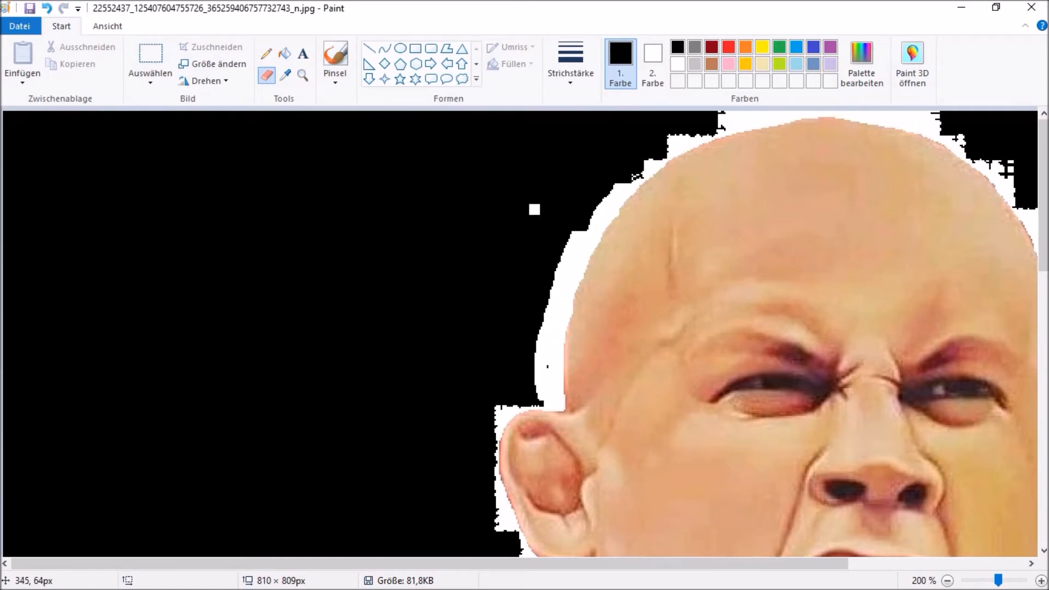
- Undo the erasing and both black background fills
ctrl+scroll(503, 228, down, 2)
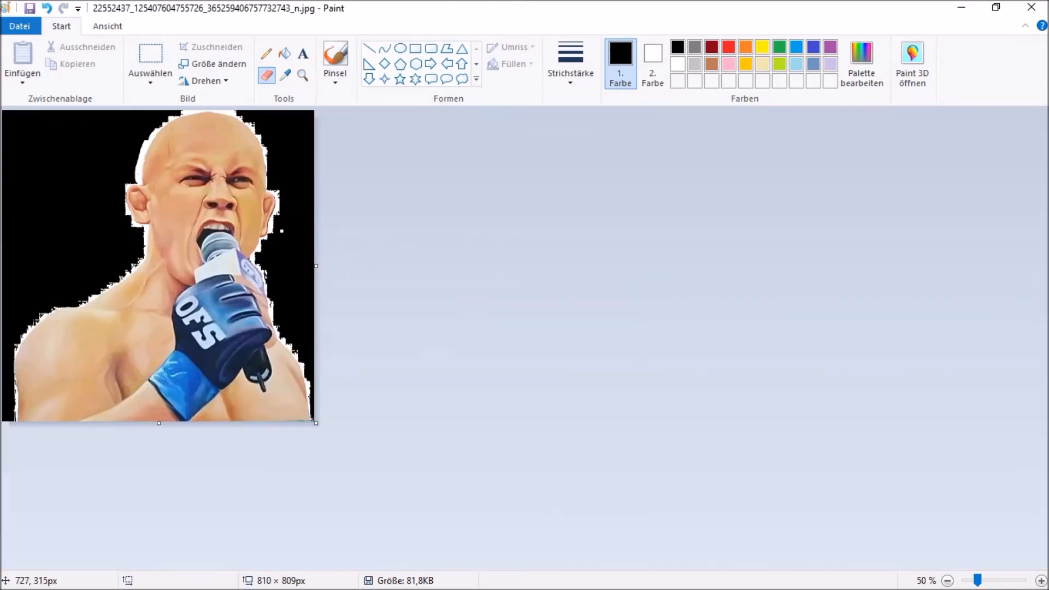
key(ctrl+z)
key(ctrl+z)
key(ctrl+z)
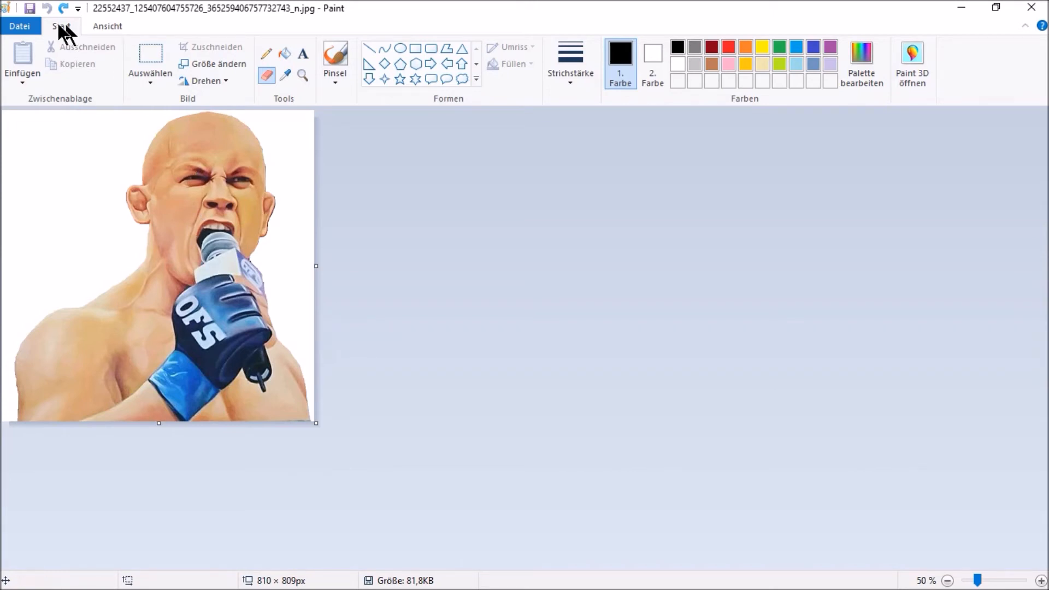
- Close Paint without saving the picture and return to the Camera Effects page
click(30, 21)
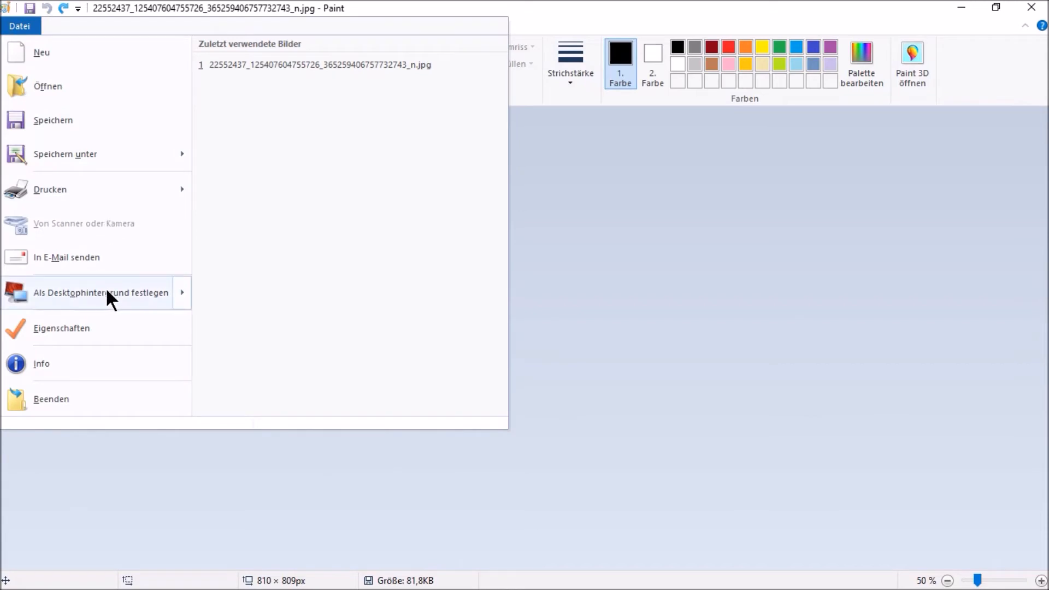
mouse_move(140, 285)
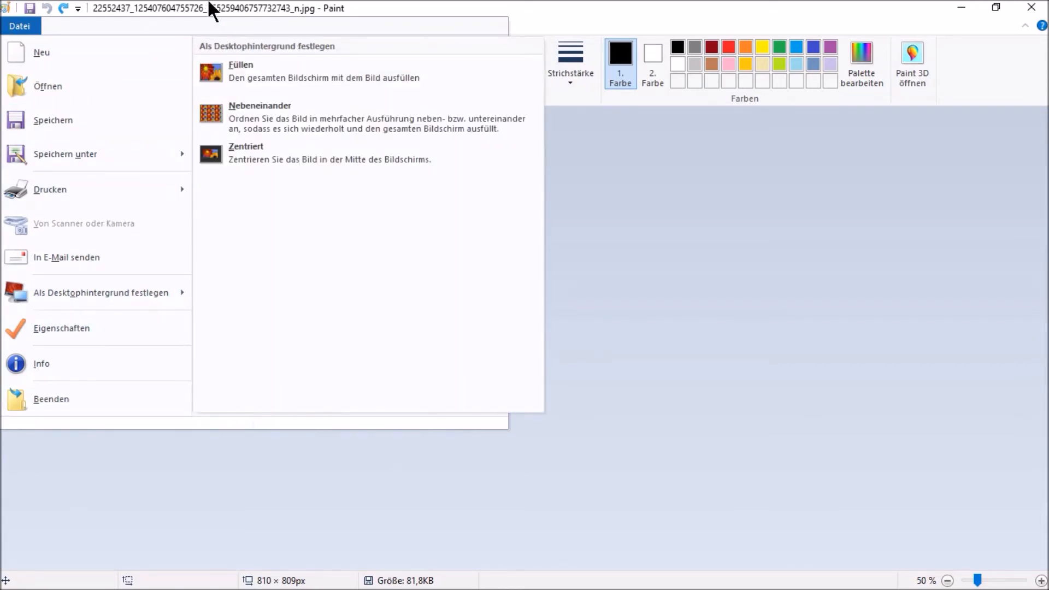
click(207, 18)
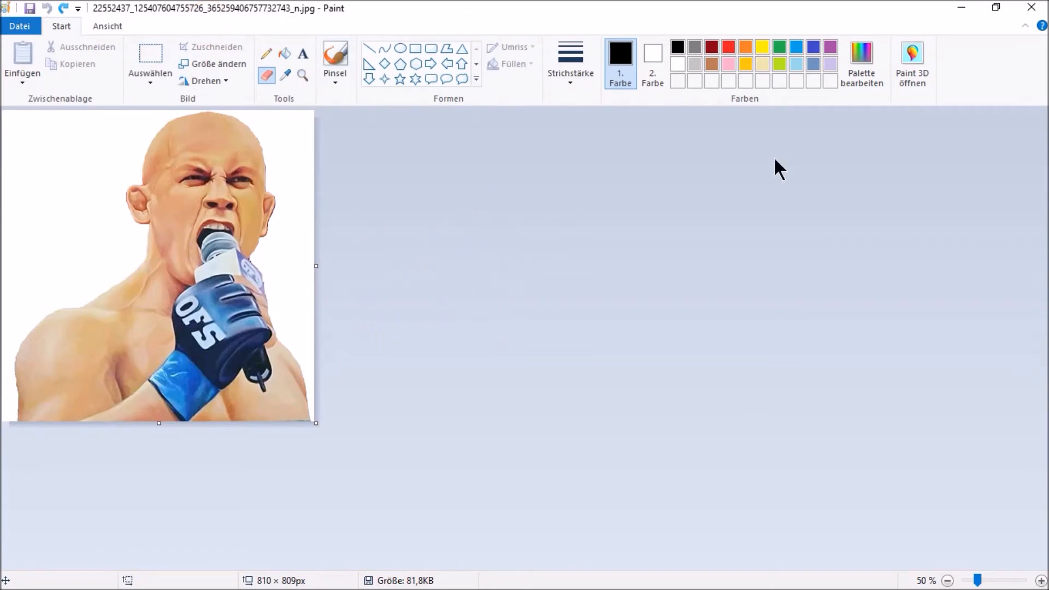
click(1029, 8)
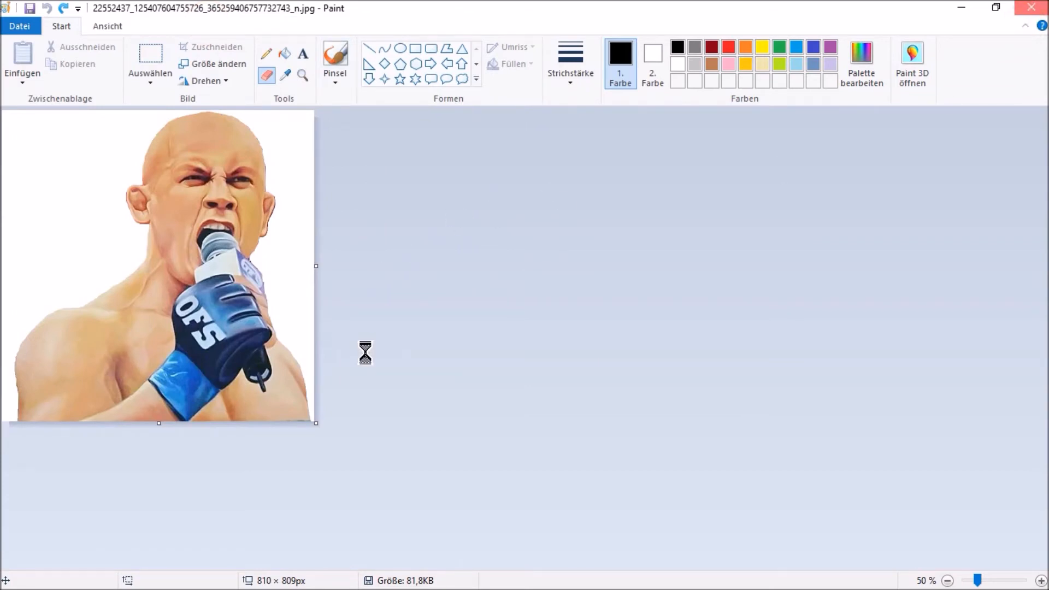
click(512, 319)
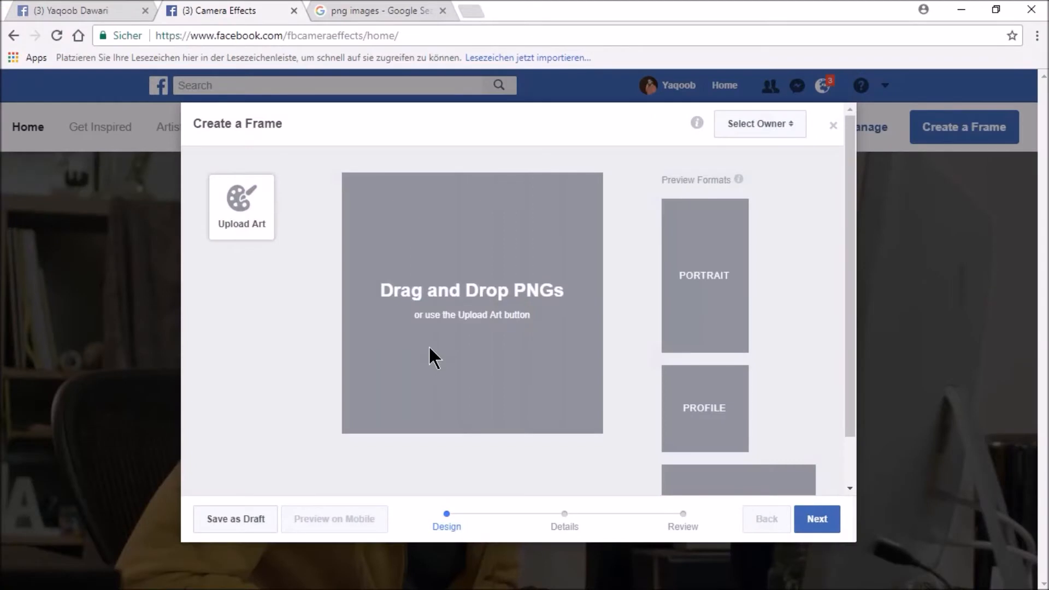
click(245, 211)
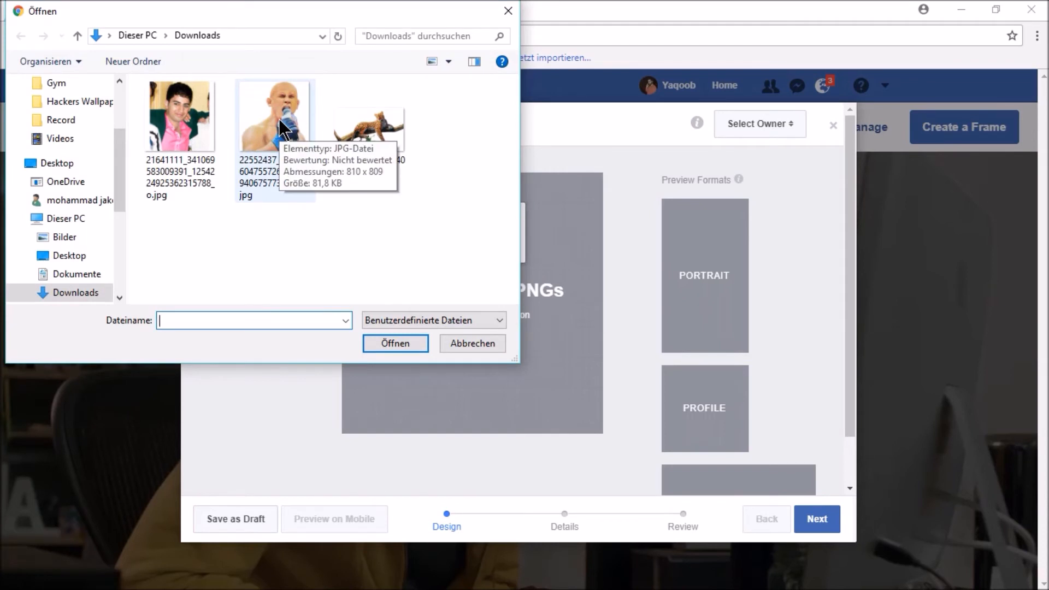
double_click(299, 178)
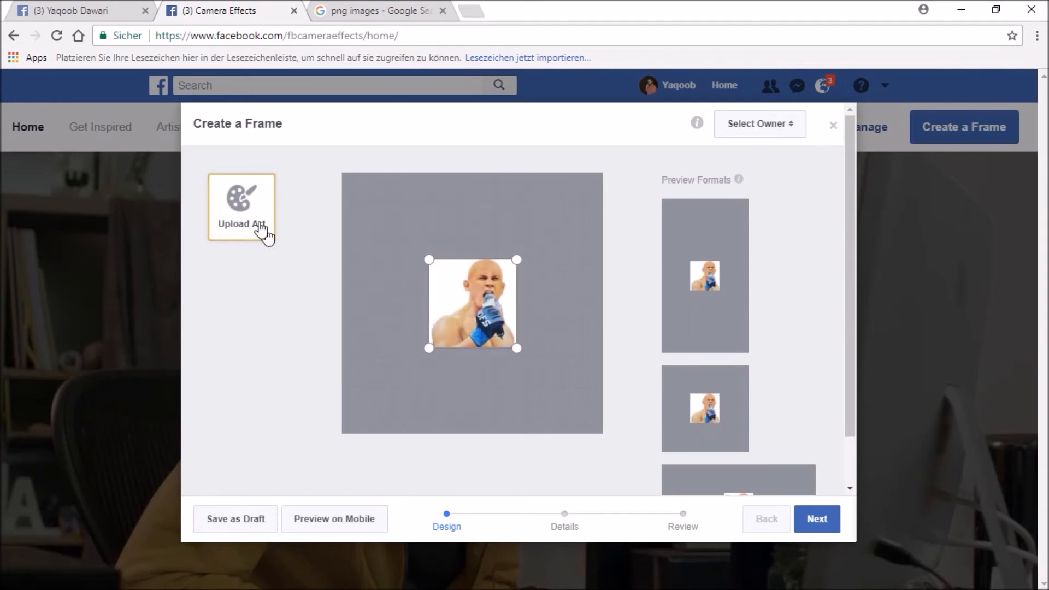
click(265, 226)
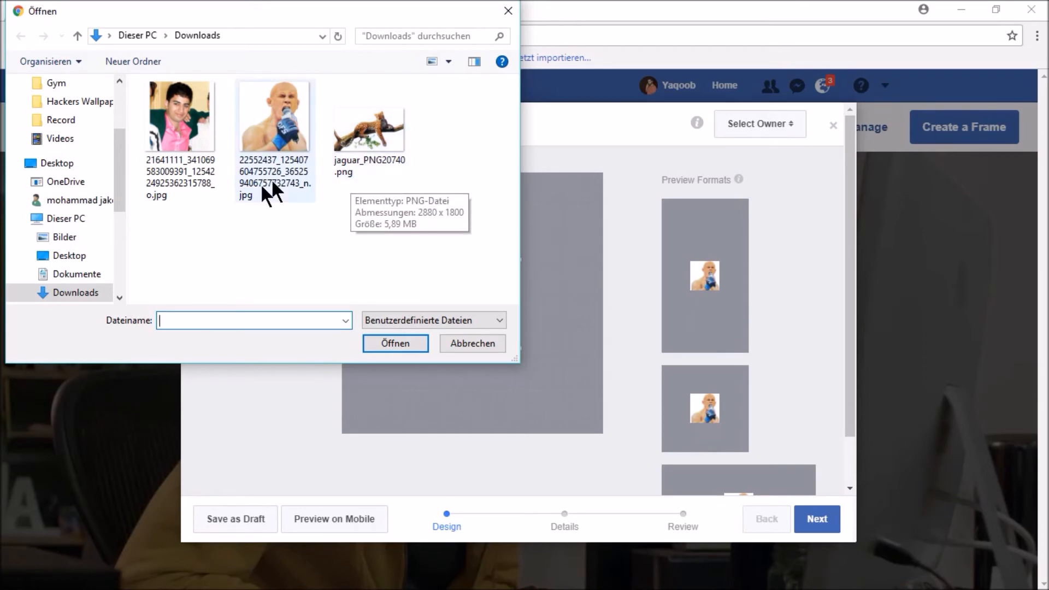
click(455, 342)
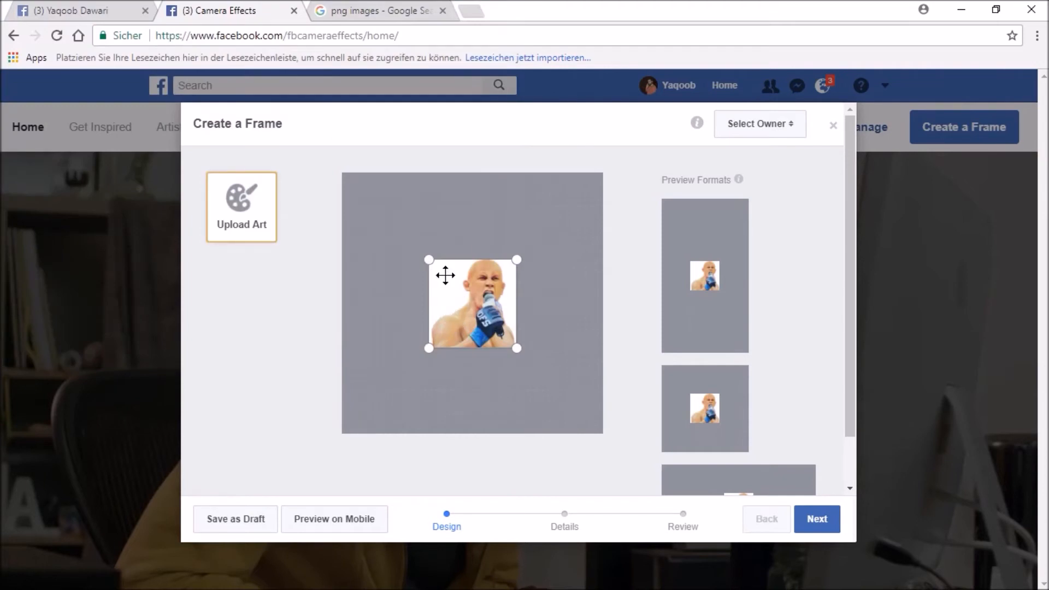
- Enlarge the uploaded art from its corners until it nearly fills the frame canvas, and deselect it
drag(429, 260, 376, 210)
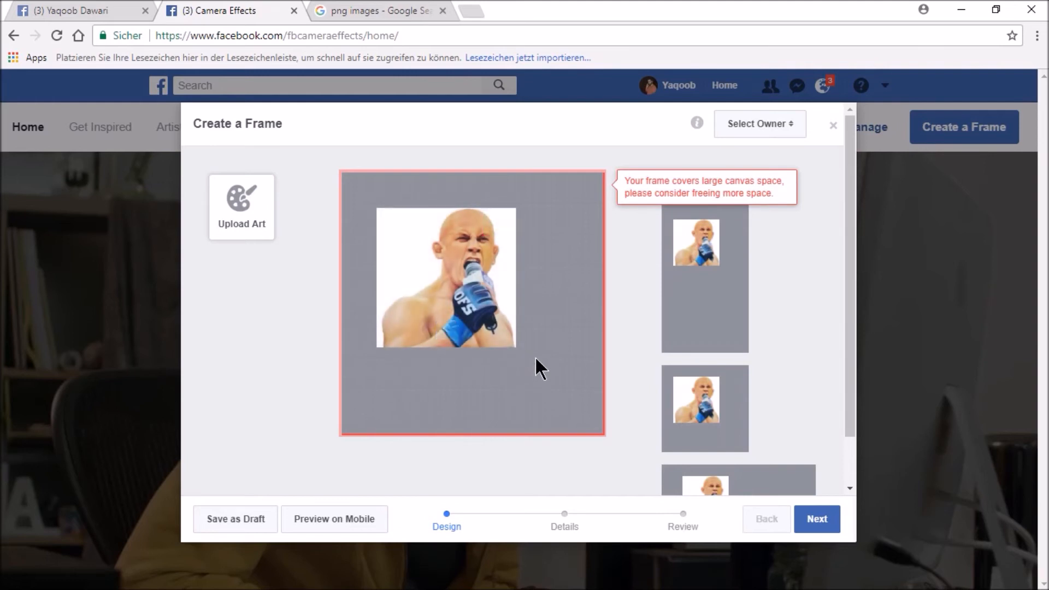
click(507, 331)
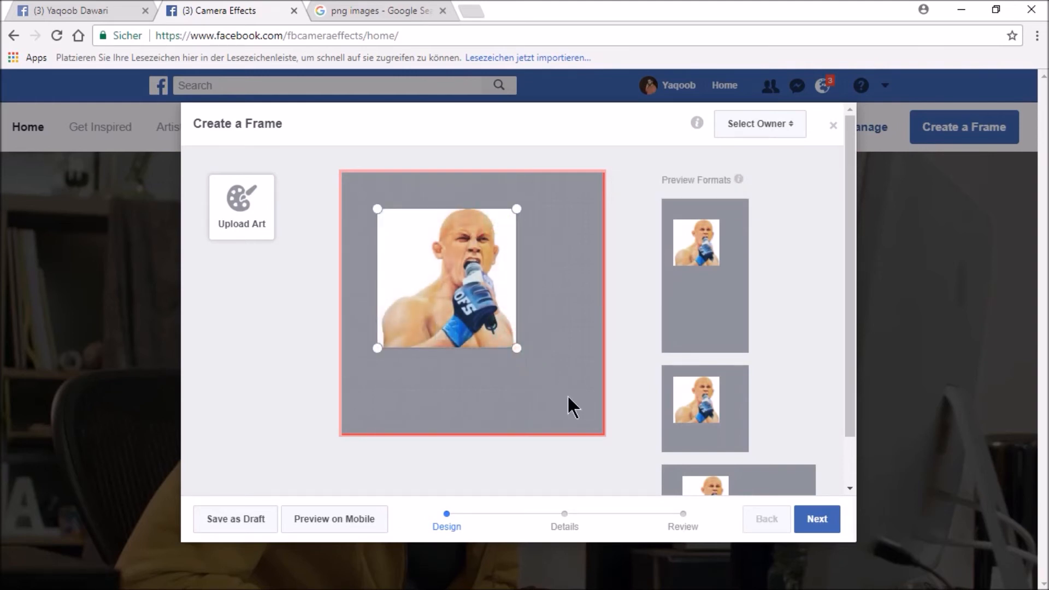
mouse_move(590, 419)
mouse_down()
mouse_move(588, 428)
mouse_move(583, 417)
mouse_move(599, 433)
mouse_up()
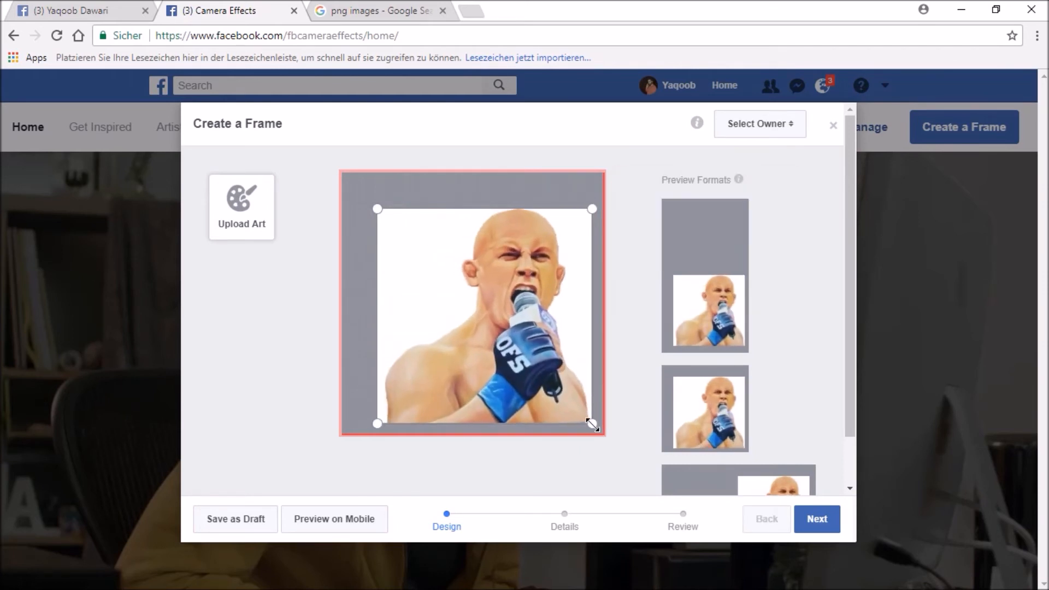
drag(377, 210, 343, 173)
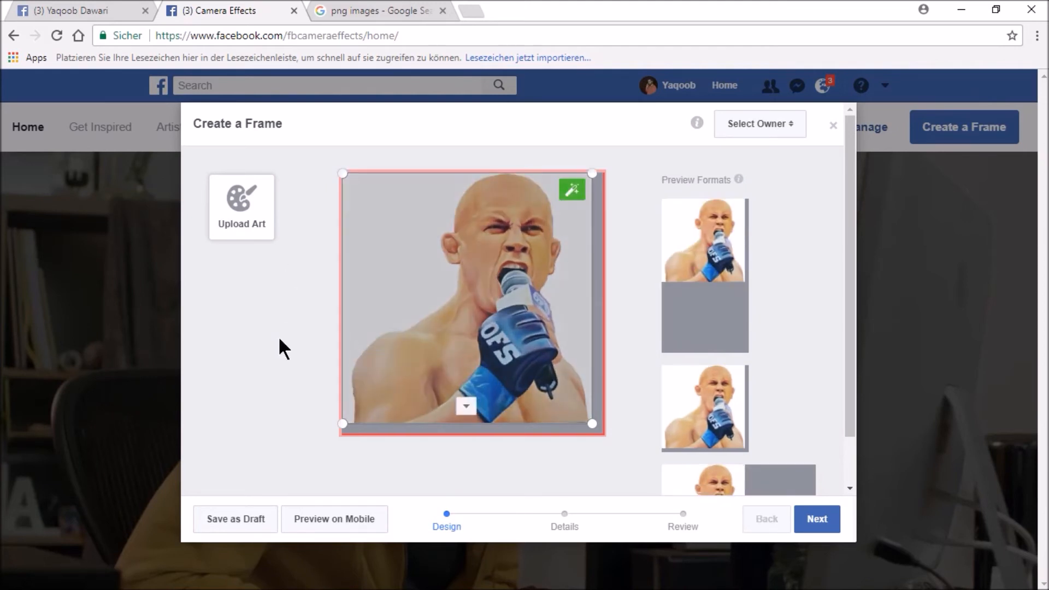
click(280, 338)
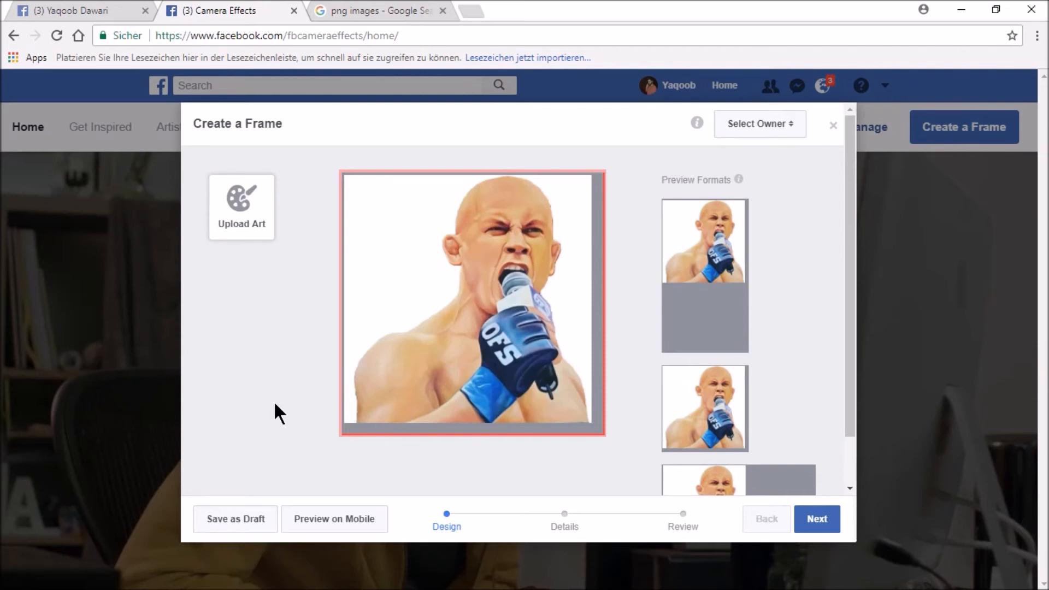
- Remove the white background of the uploaded art with the magic wand
mouse_move(578, 200)
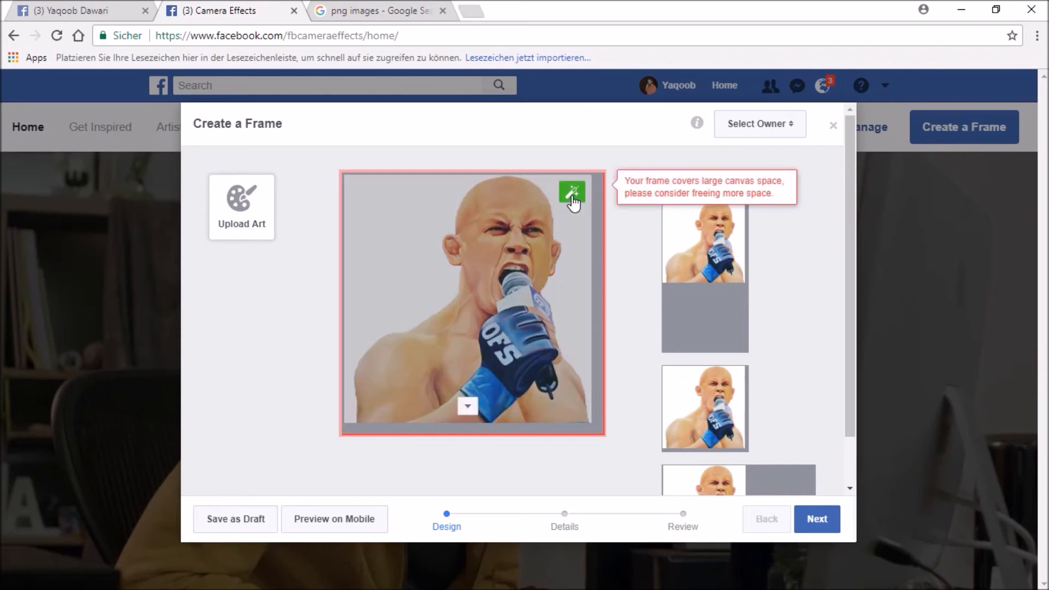
click(572, 193)
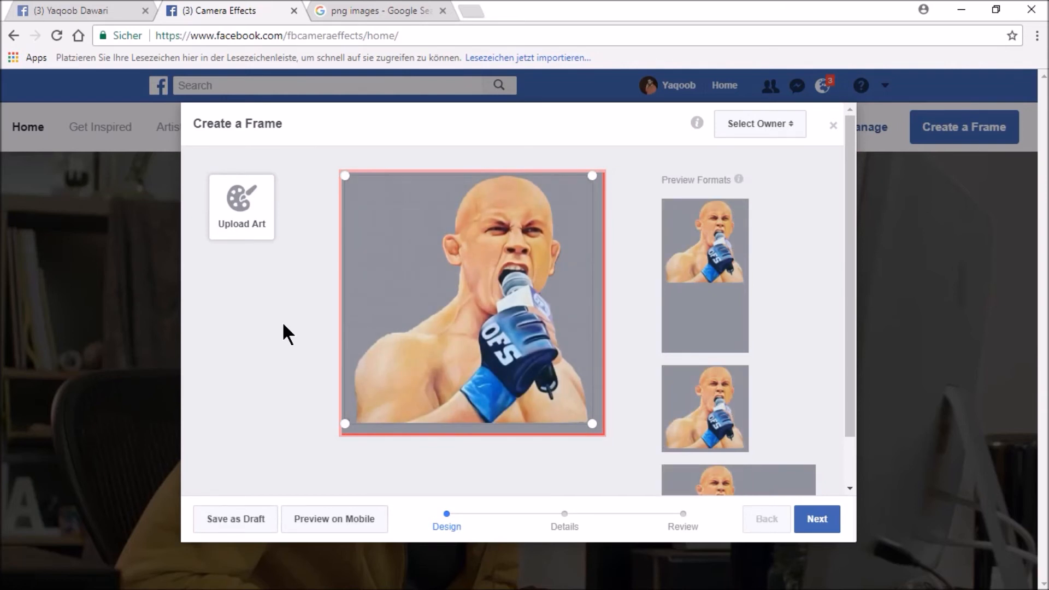
mouse_move(529, 373)
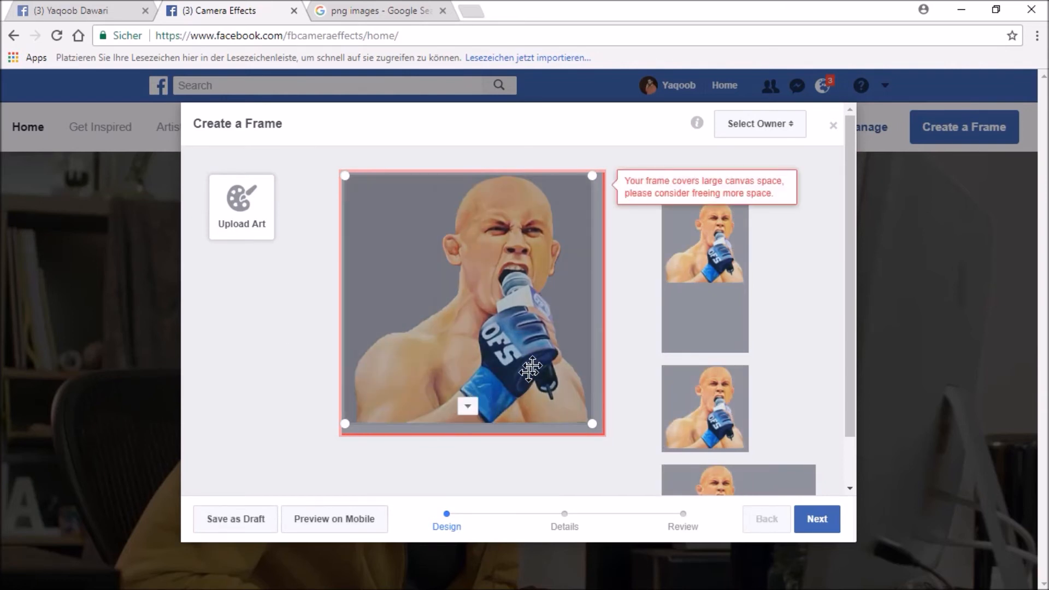
- Shrink the fighter art from its corner until it fills only the lower-left part of the frame canvas, and deselect it
click(263, 333)
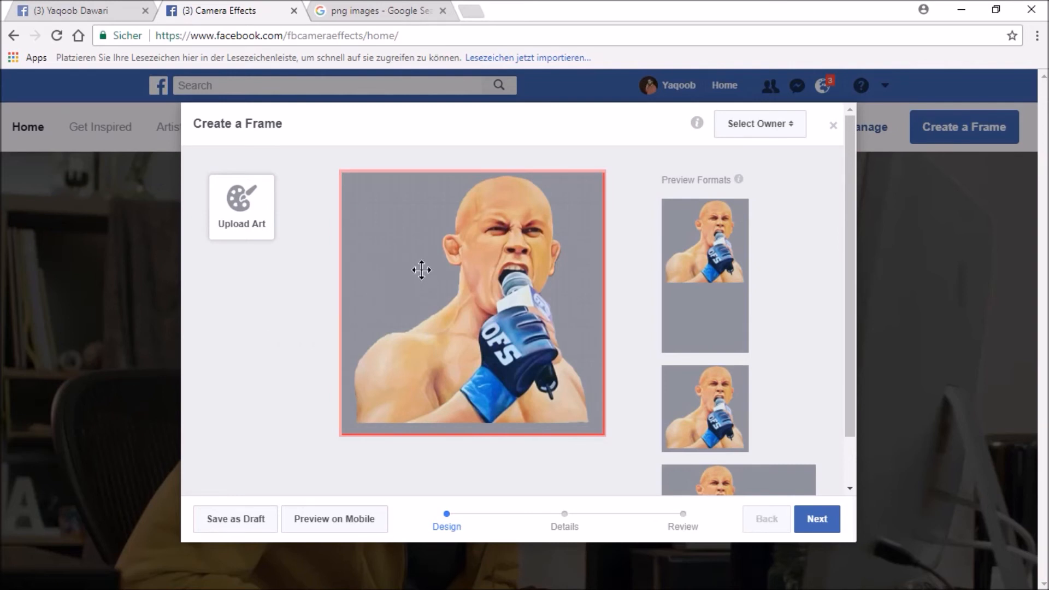
click(447, 267)
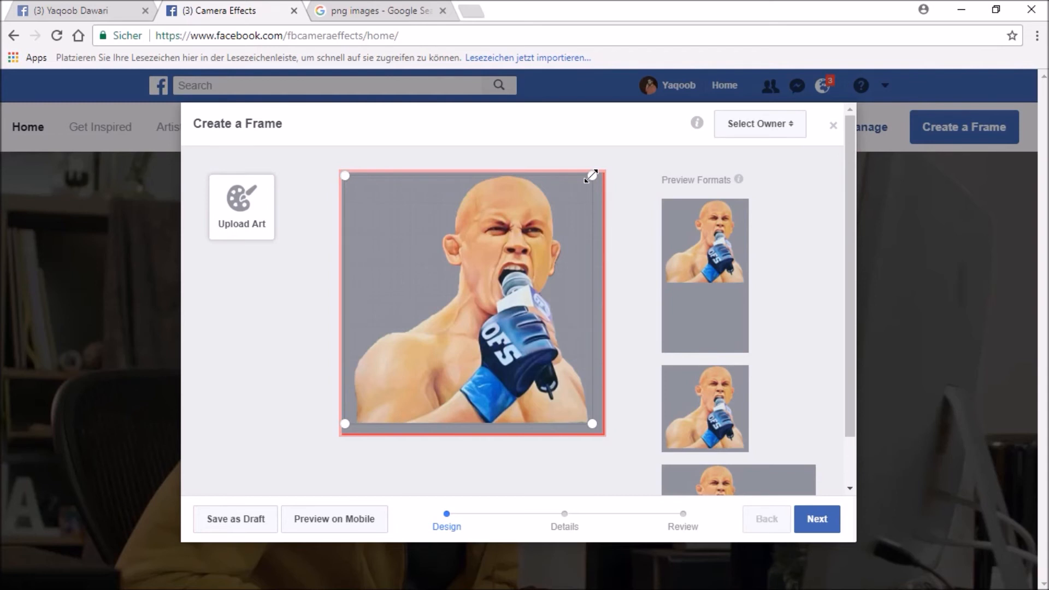
drag(591, 175, 492, 284)
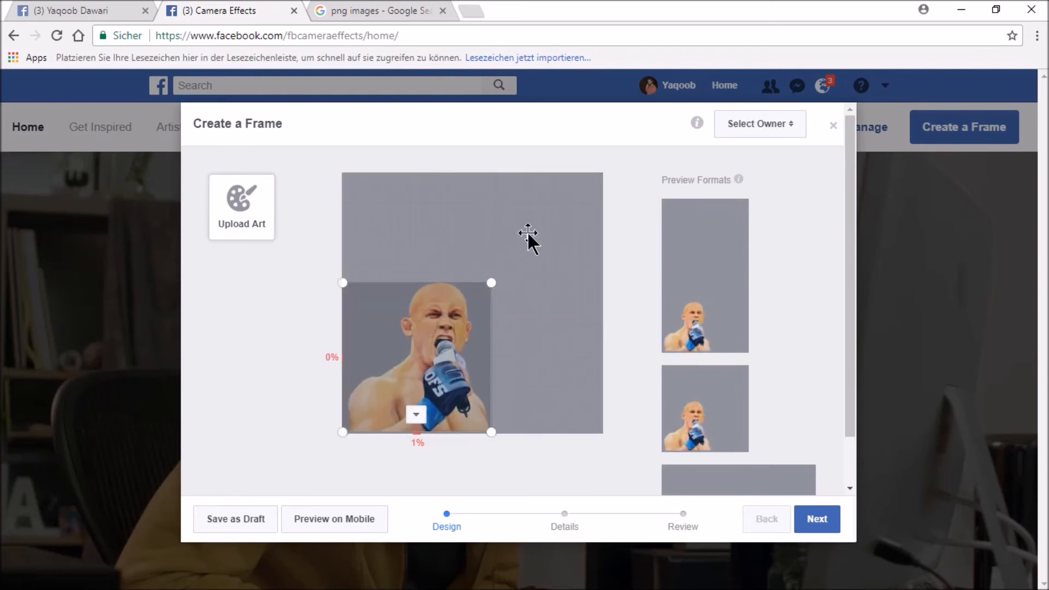
click(528, 234)
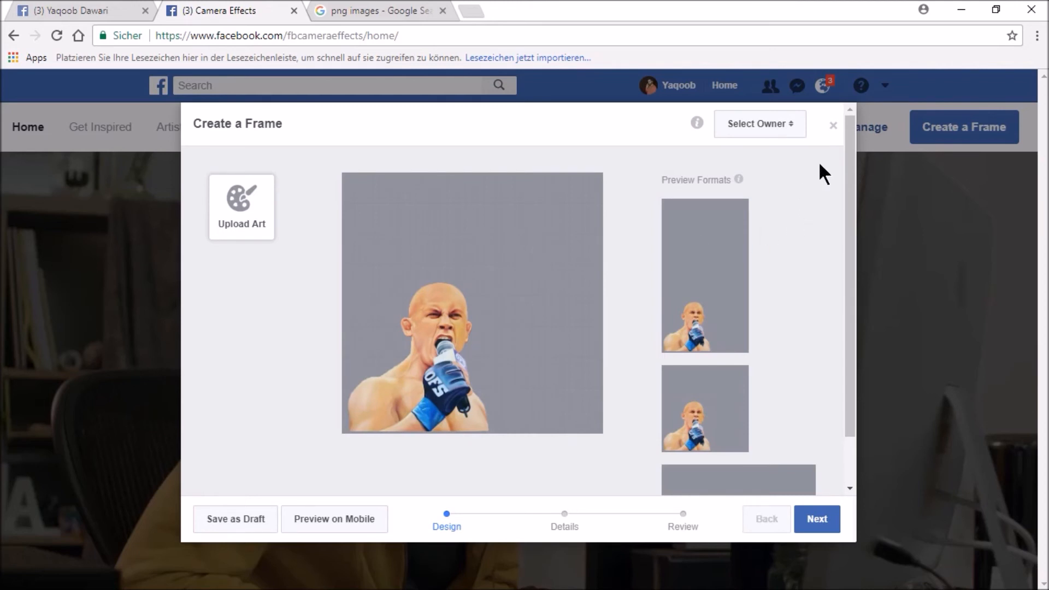
- Check the frame in the portrait, square and landscape preview formats, and fit the art snugly into the canvas's lower-left corner
drag(847, 175, 848, 268)
scroll(848, 267, down, 1)
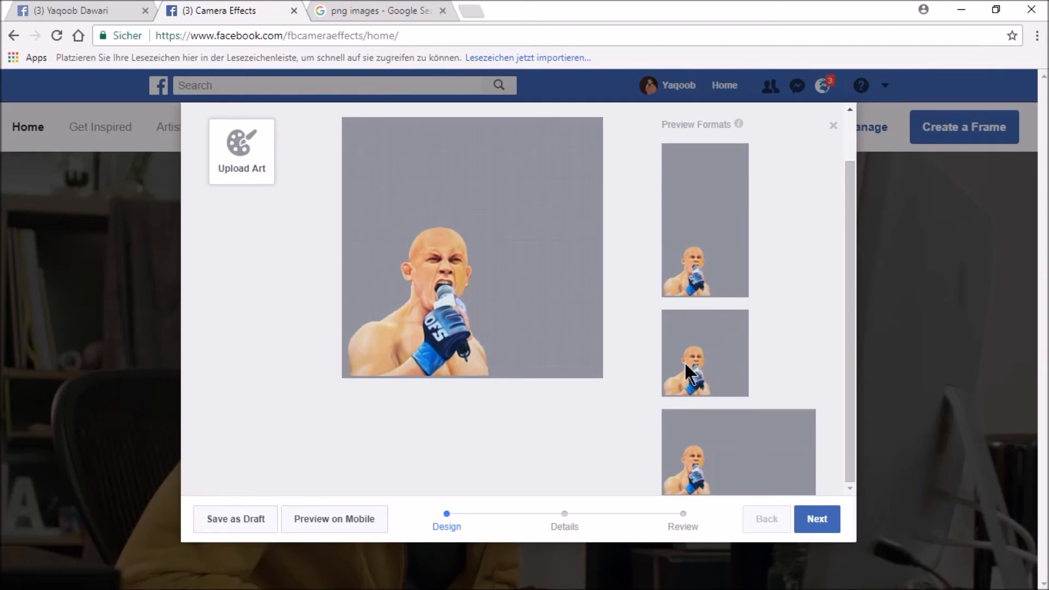
mouse_move(706, 232)
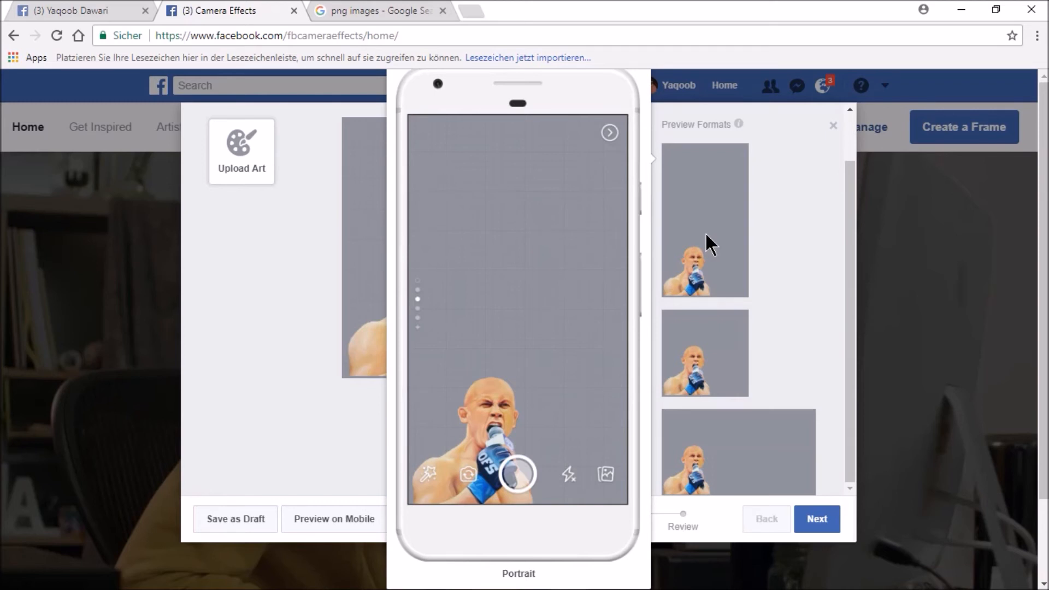
click(696, 354)
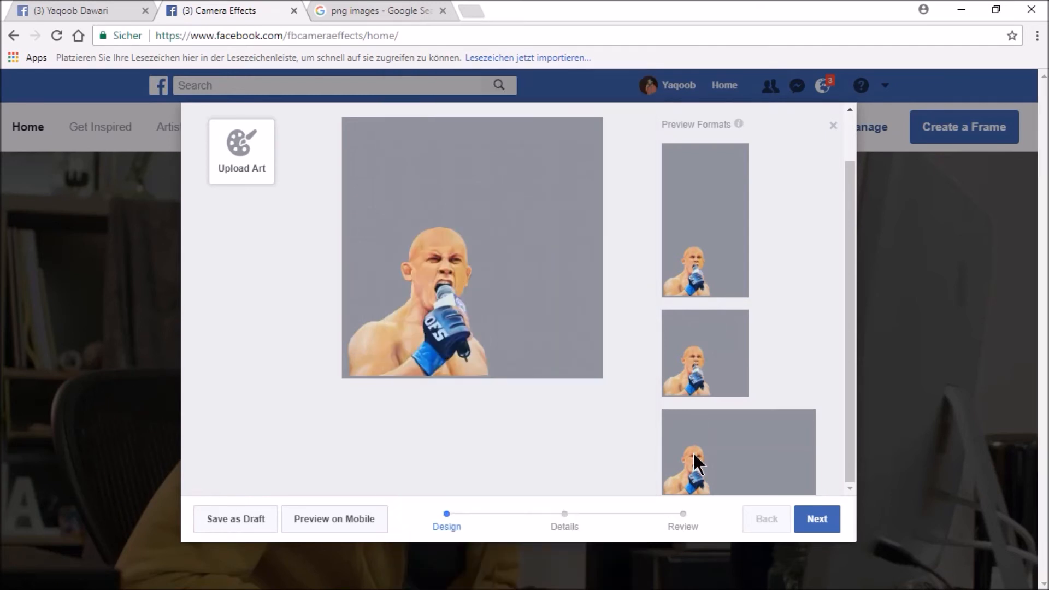
click(693, 451)
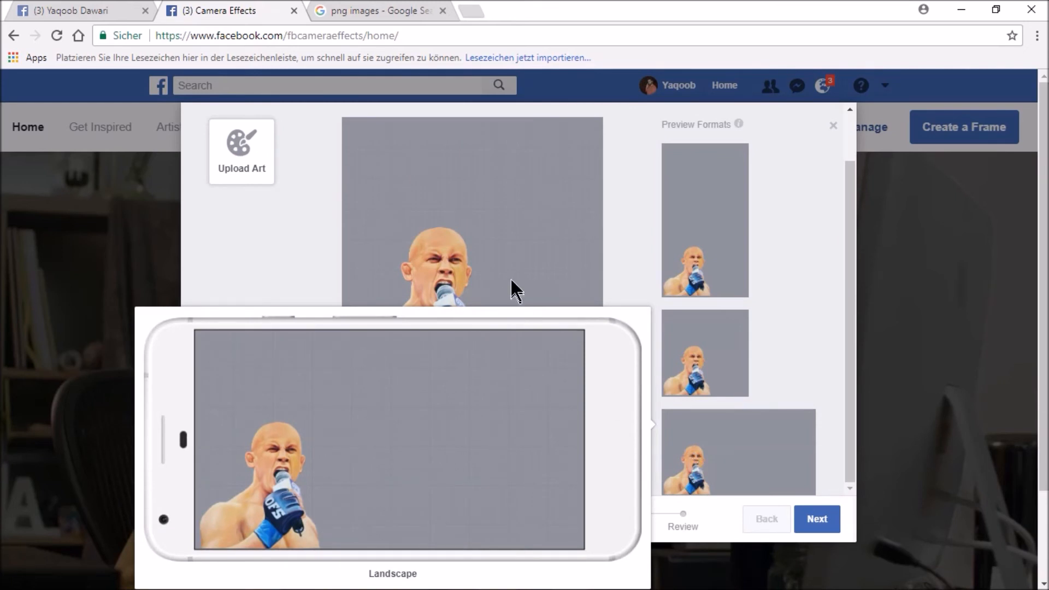
click(462, 289)
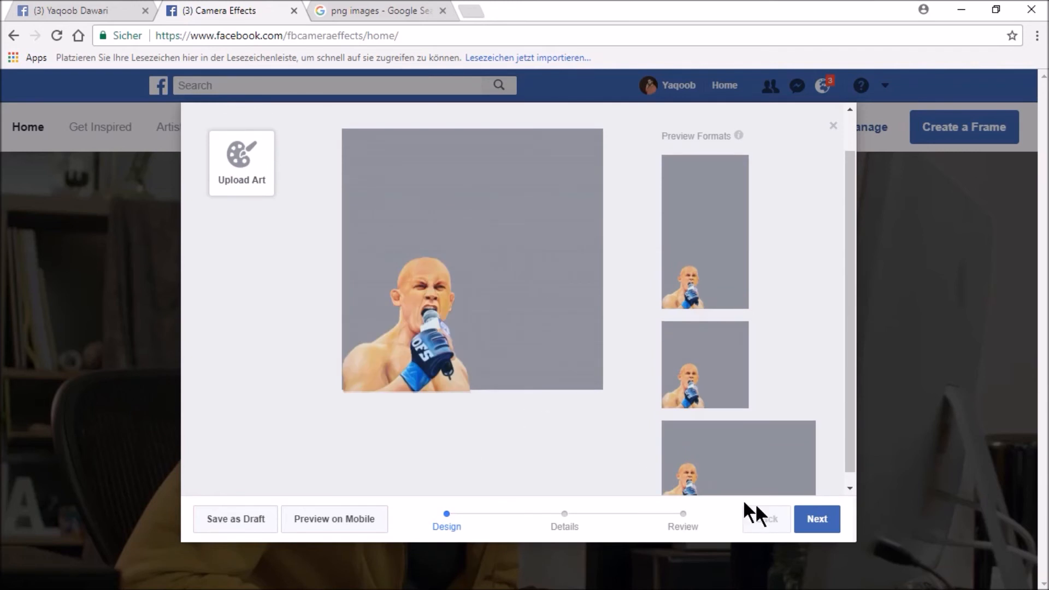
- Proceed to the frame's Details stage and enter the fighter's name as the frame name
click(813, 520)
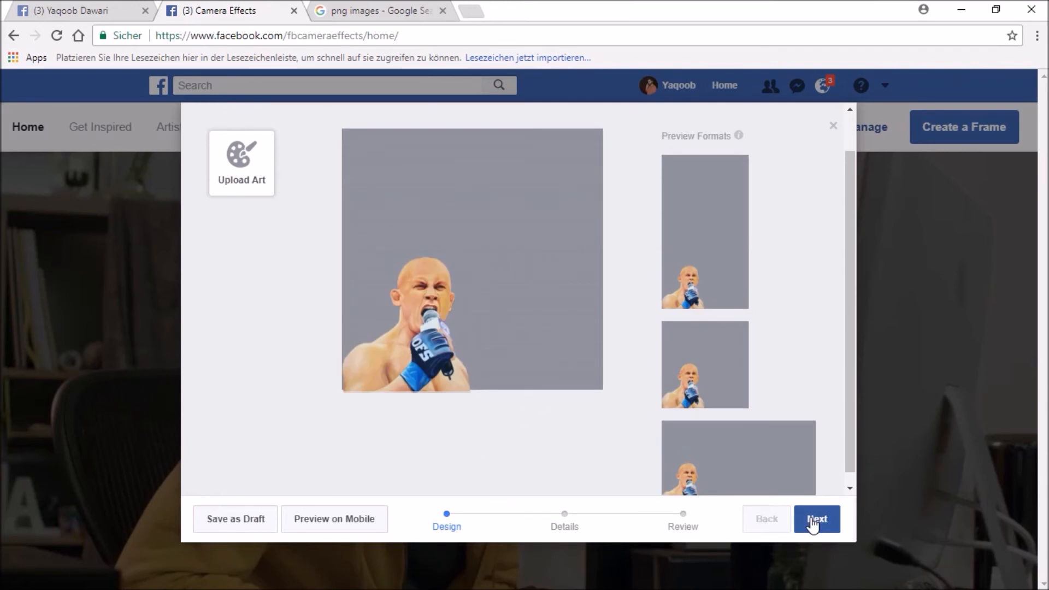
click(811, 520)
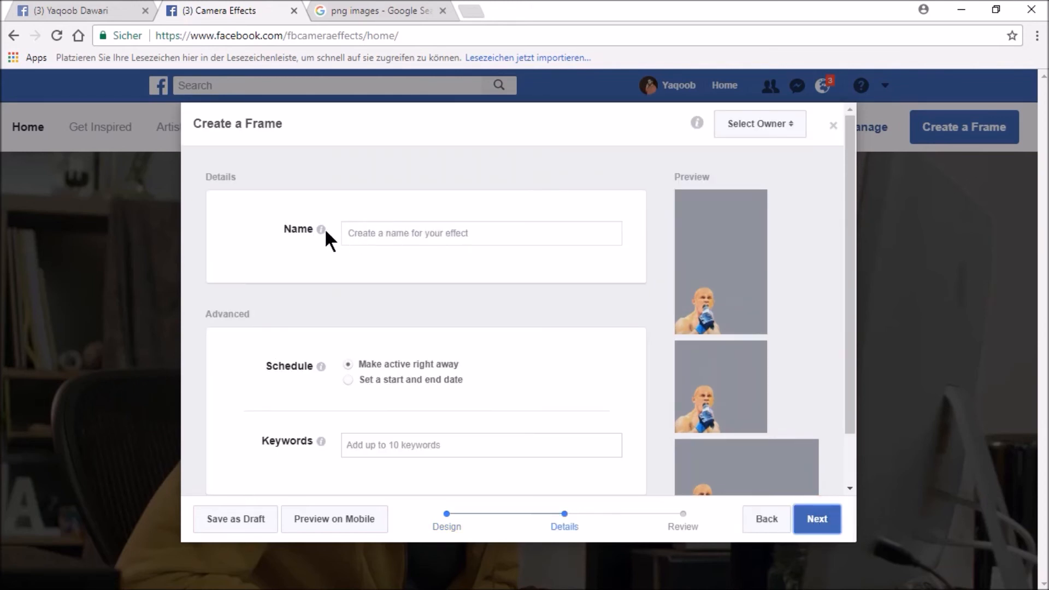
click(429, 234)
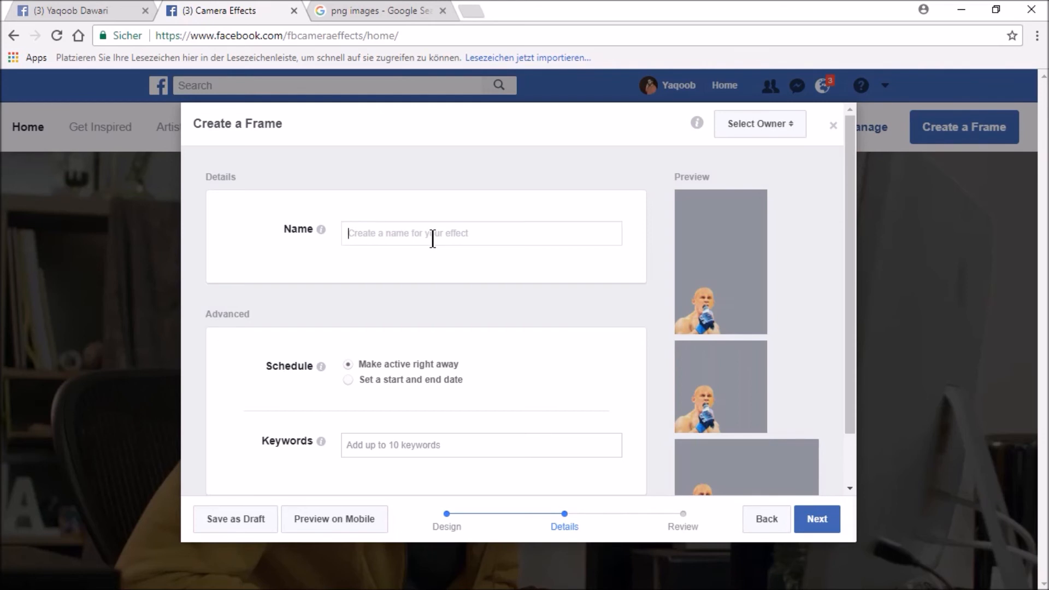
text(Baz Mohammad)
- Add the fighter's name in Latin and Persian script plus sport, Free Fight, afghanistan, all time dawari, ورزش, سپورت and افغانستان as keywords
scroll(392, 379, down, 2)
click(401, 388)
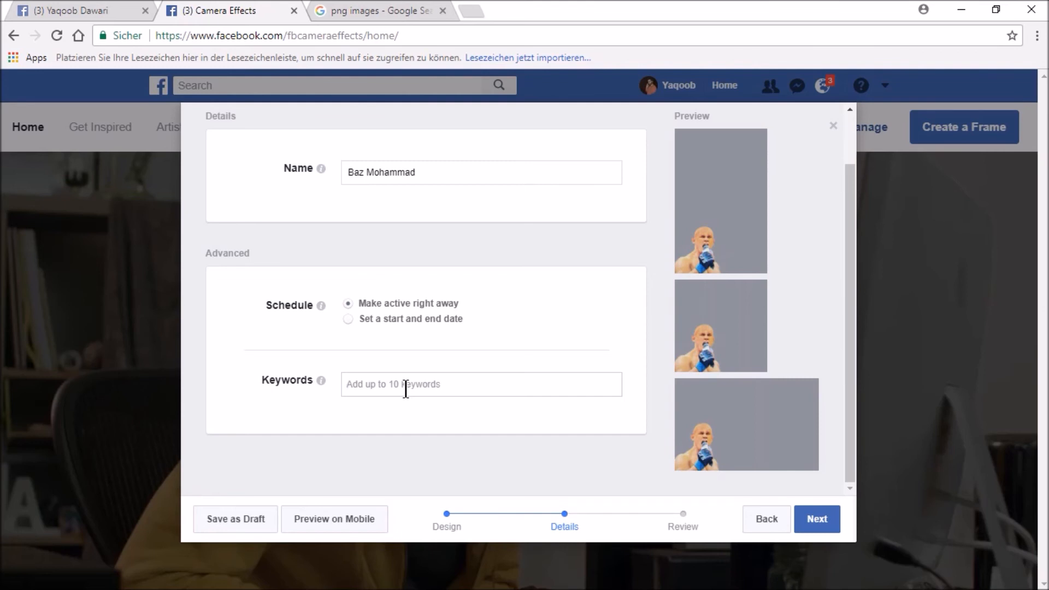
text(Baz Mohammad, sport, Free Fight, afghanistan, all time dawari, ورزش, سپورت, باز محمد, افغانستان)
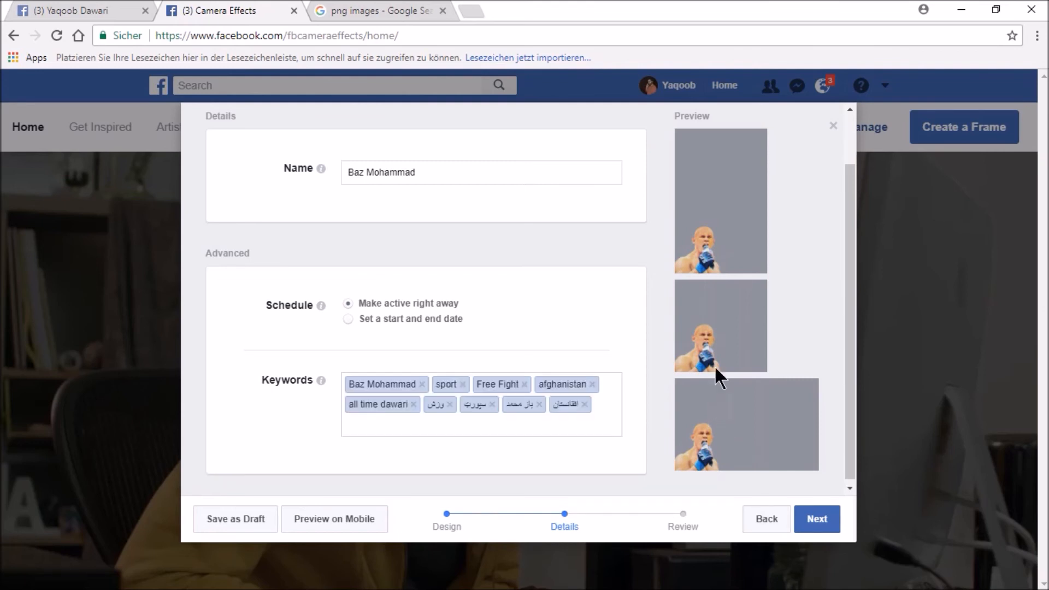
- Set the frame's owner to the All Time Dawari page, keep the location and schedule defaults, and proceed to the Review stage
scroll(845, 164, up, 1)
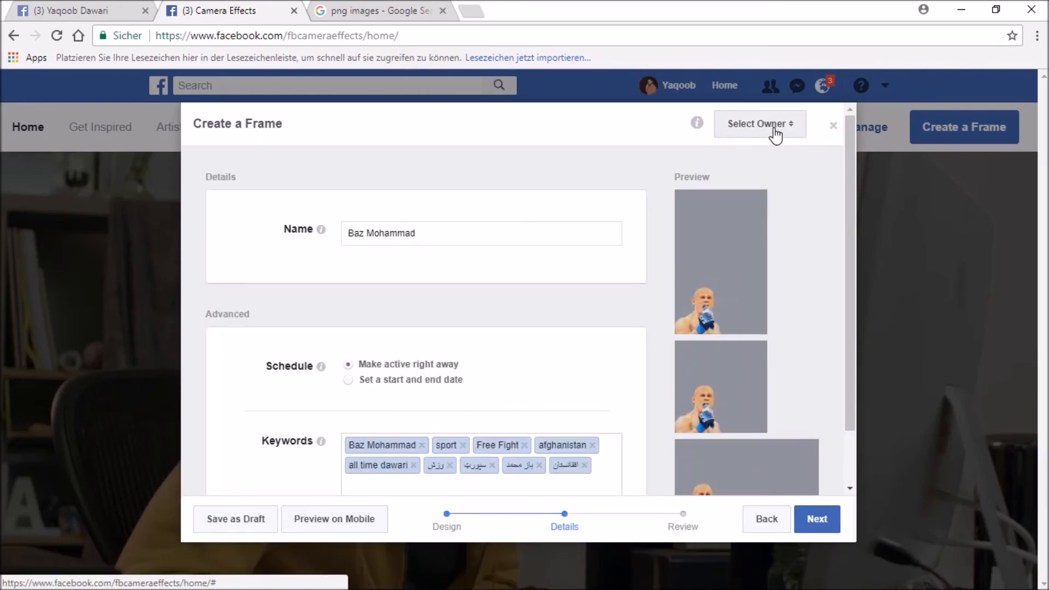
click(776, 132)
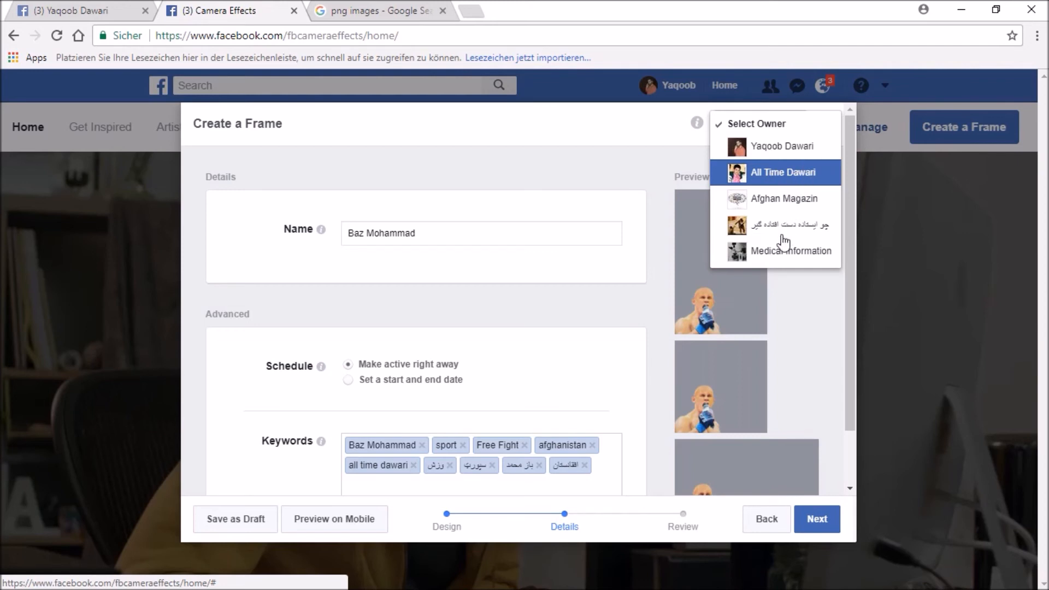
click(765, 174)
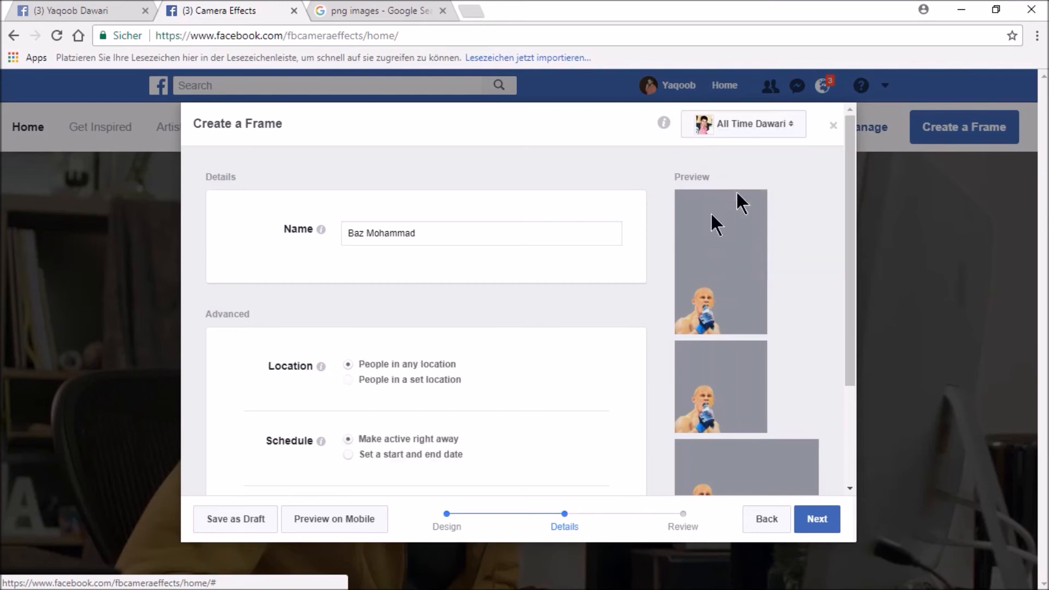
scroll(566, 338, down, 2)
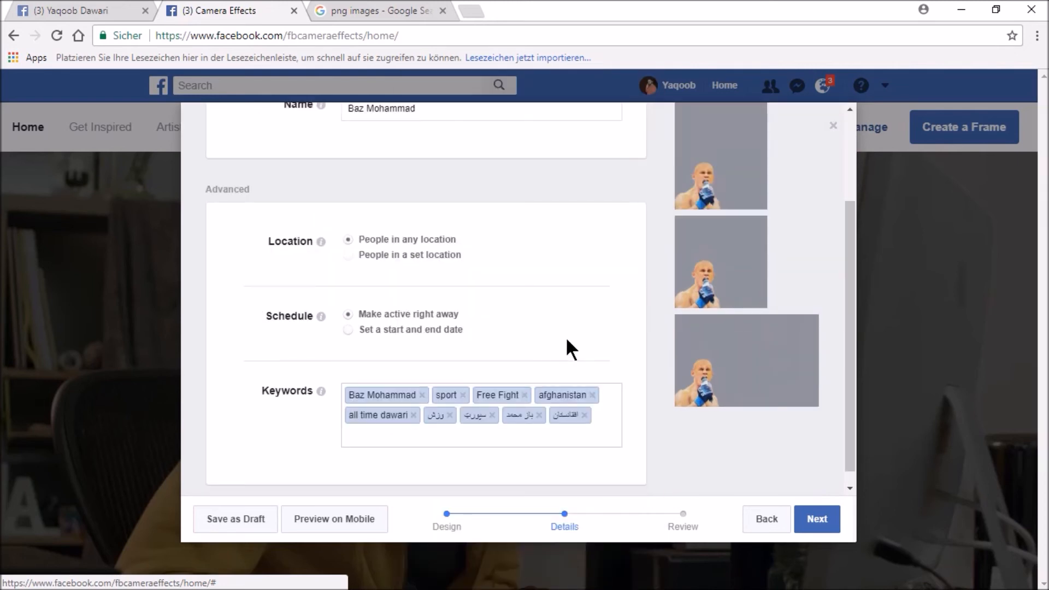
scroll(565, 337, down, 1)
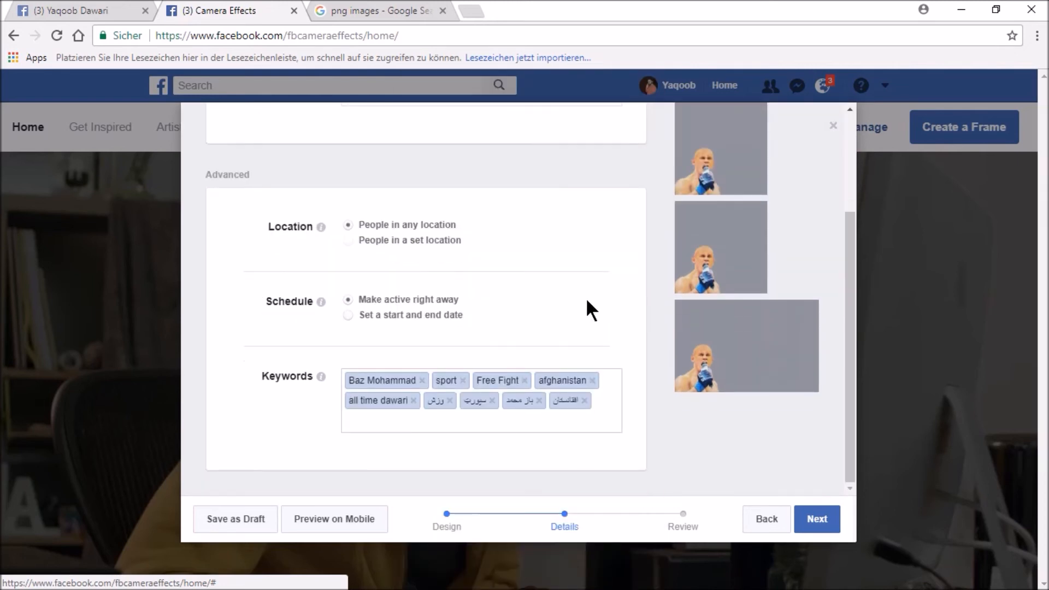
click(817, 522)
click(817, 522)
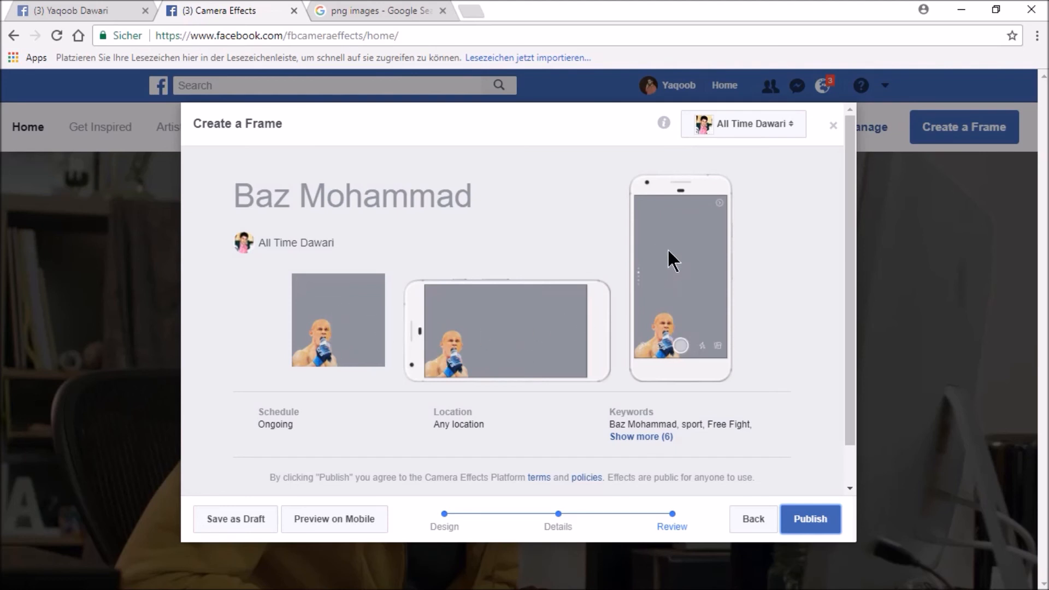
- Review the frame summary, publish the frame, confirm its submission and finish
scroll(668, 297, down, 1)
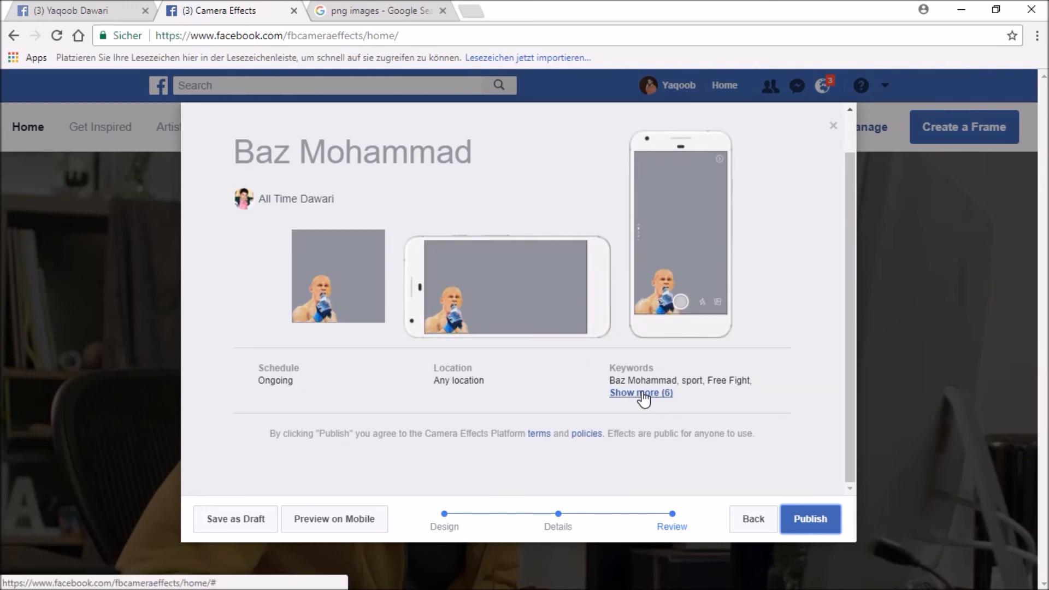
scroll(643, 396, up, 1)
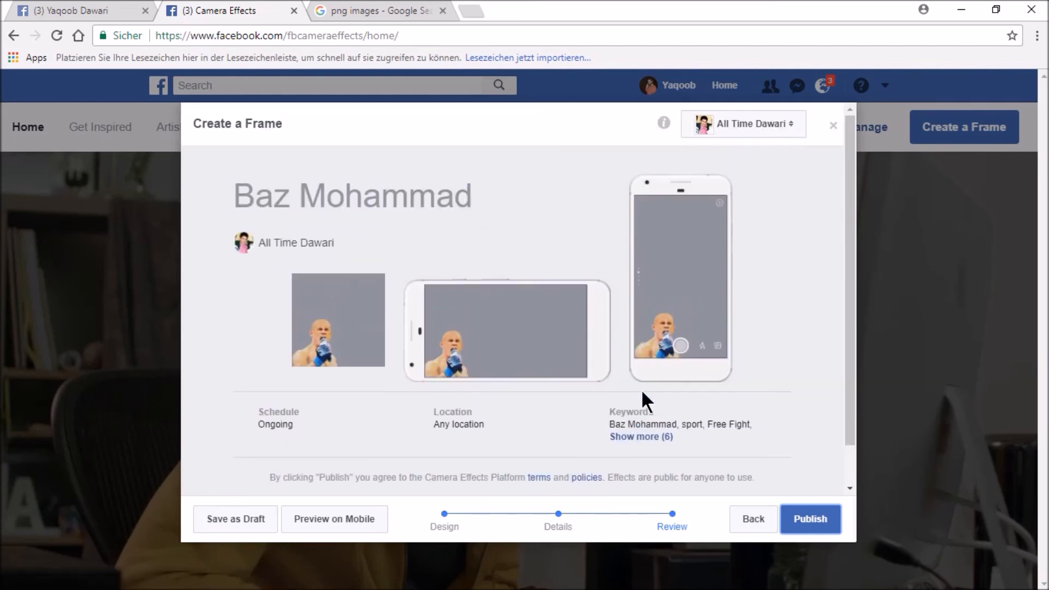
scroll(643, 396, down, 1)
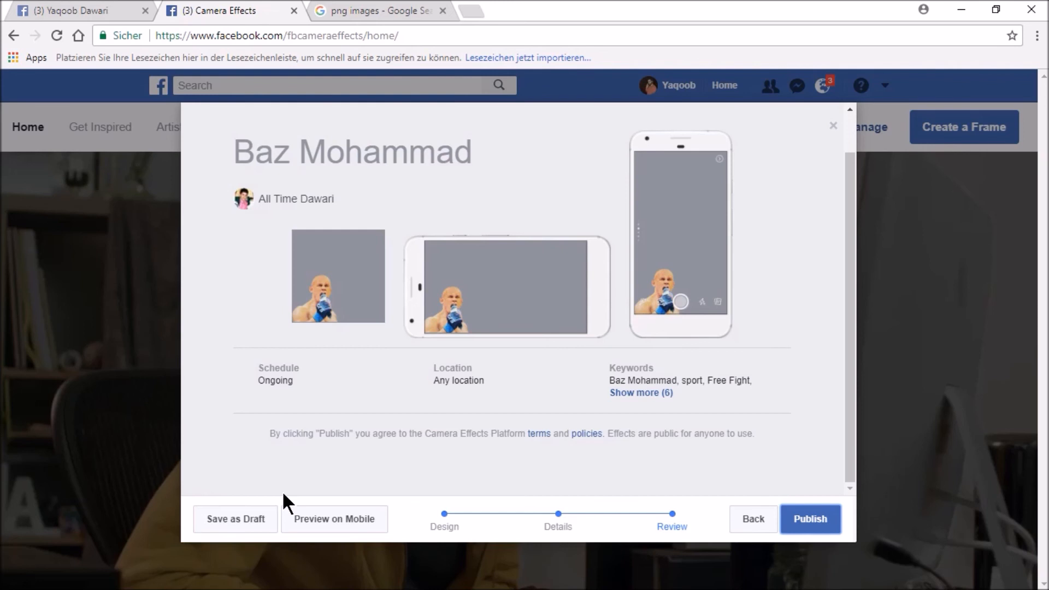
click(808, 522)
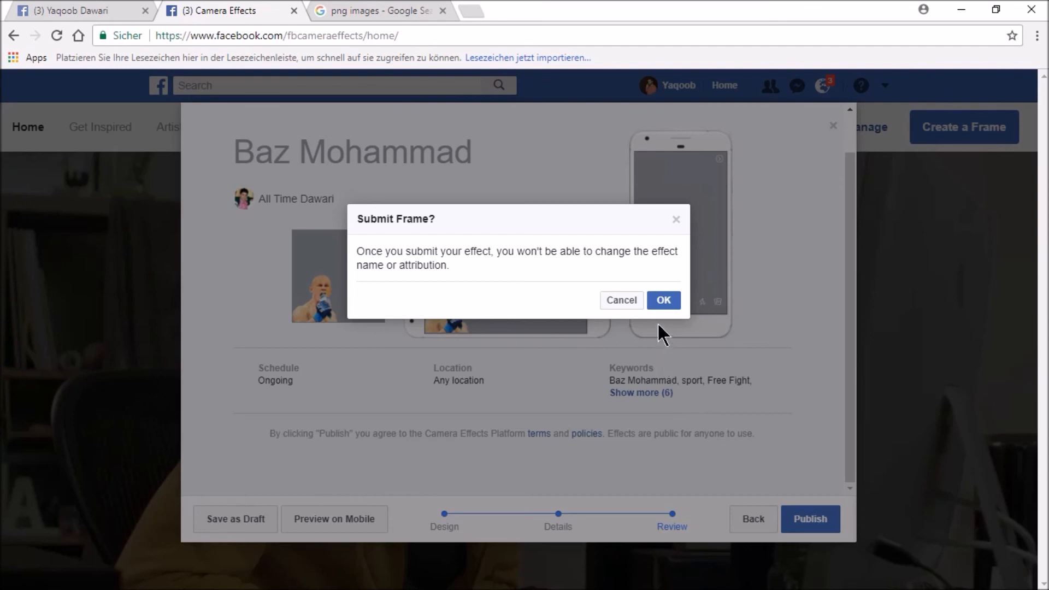
click(663, 300)
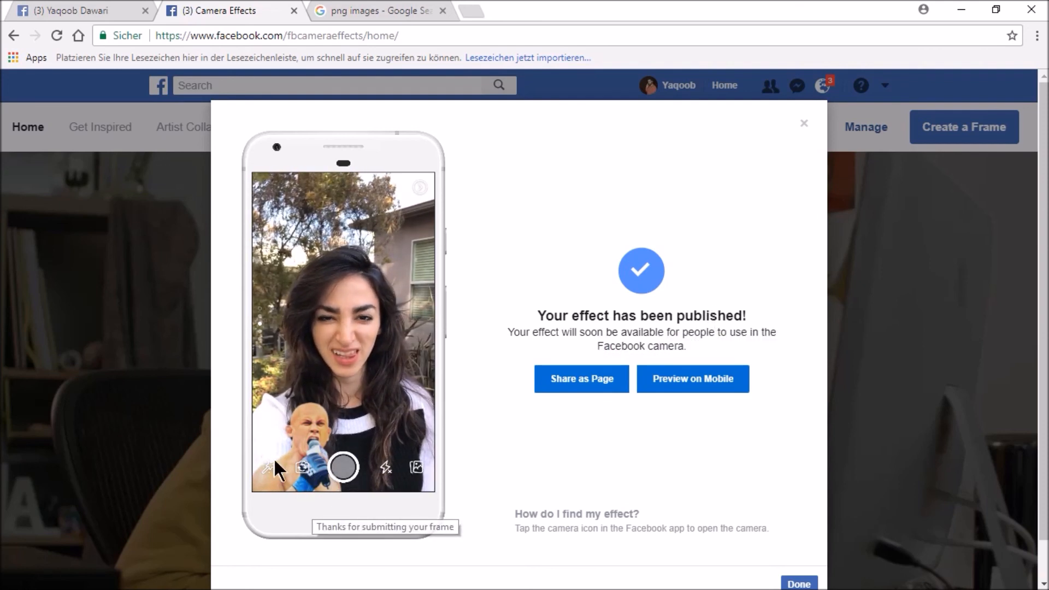
click(799, 584)
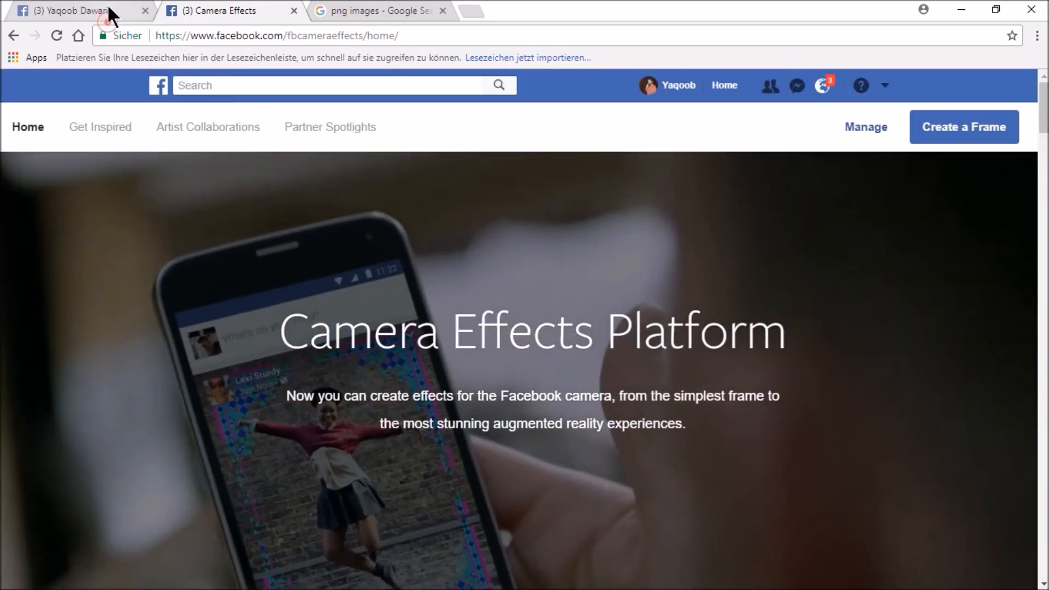
- Return to the profile picture's Add a Frame dialog and search the frames for "all time dawari"
click(105, 11)
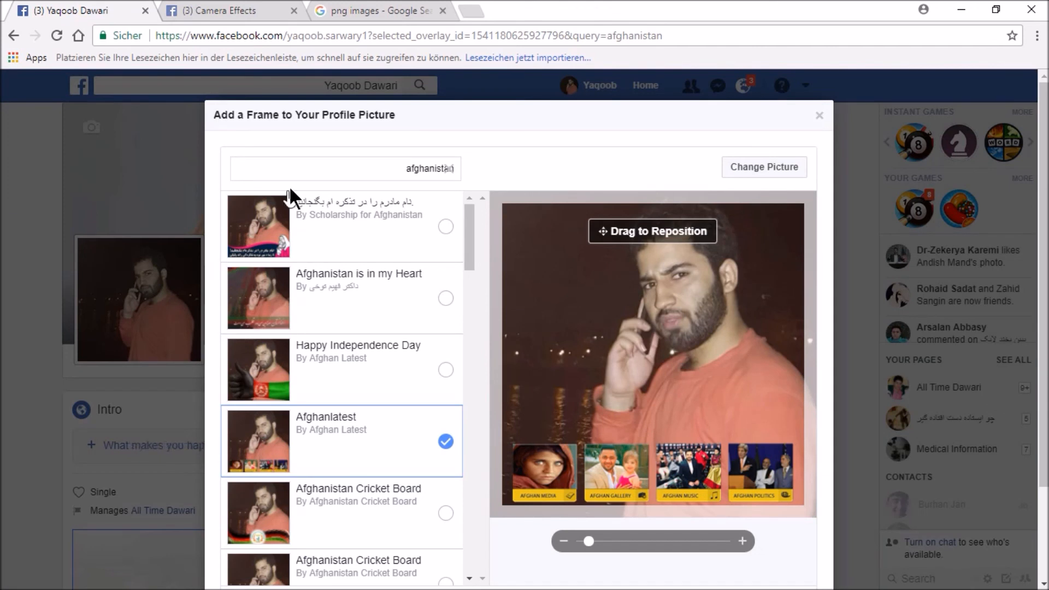
double_click(389, 168)
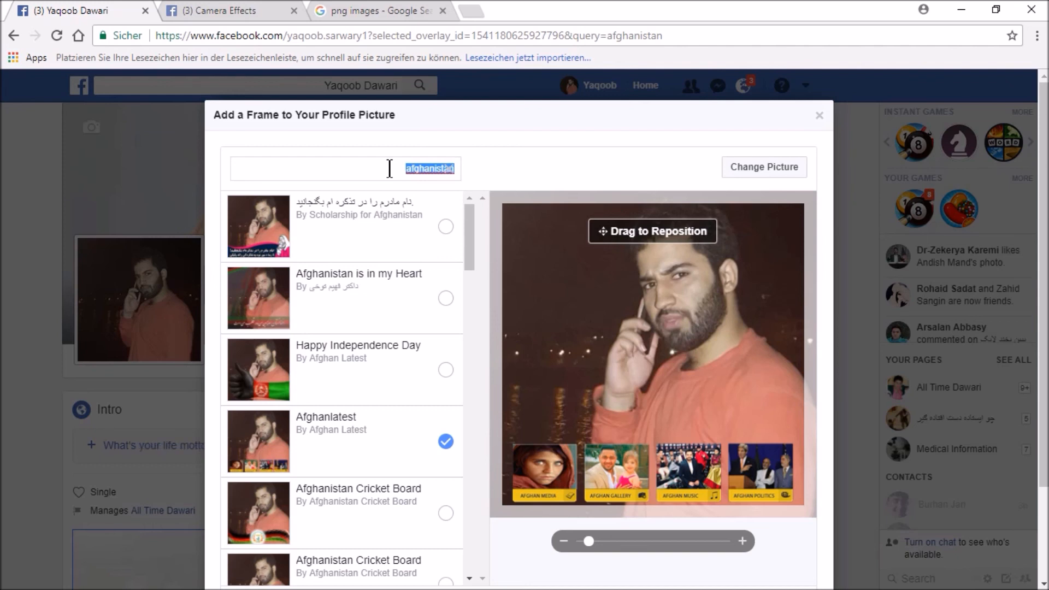
text(all time dawari)
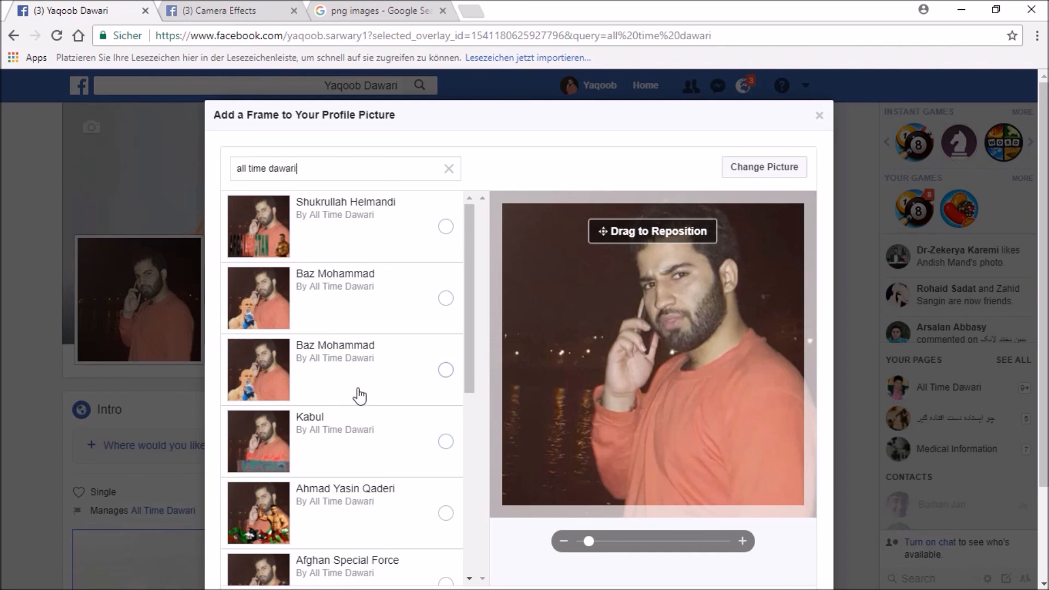
- Apply the lower of the two fighter frames to the profile picture and zoom the photo out fully
click(447, 372)
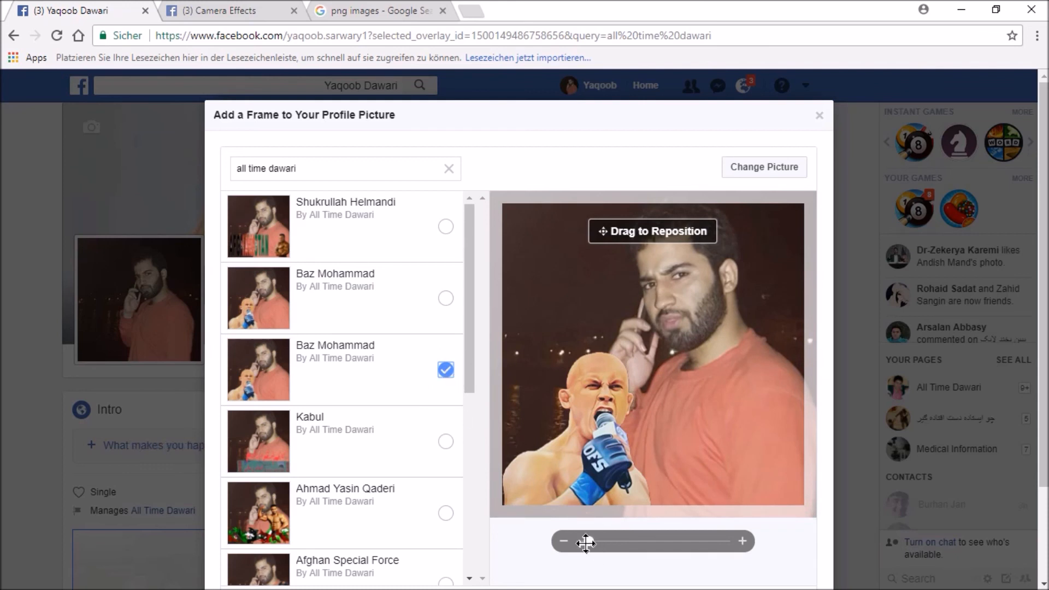
drag(586, 541, 576, 542)
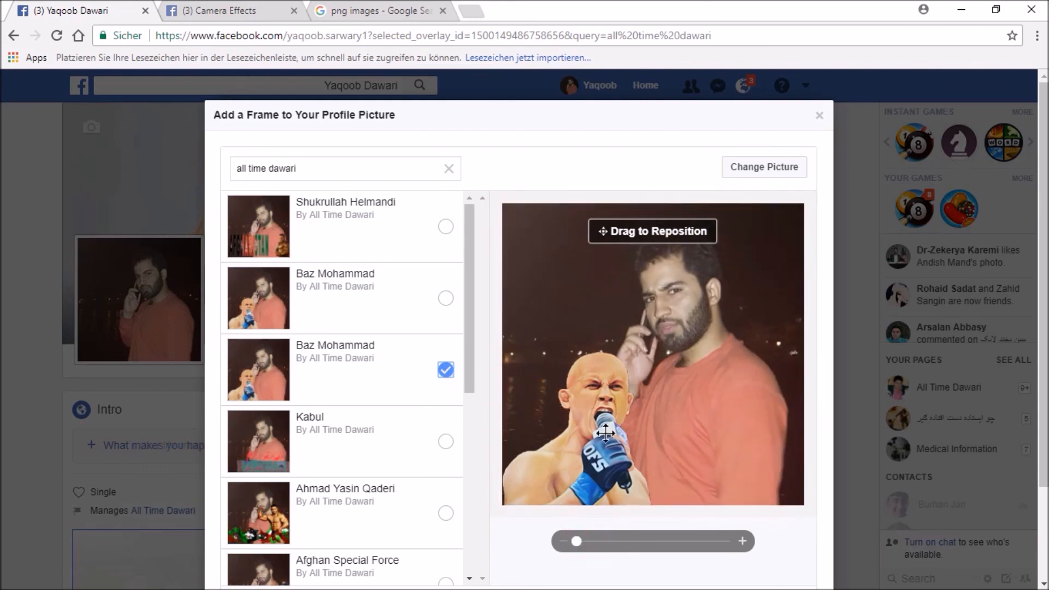
- Try other All Time Dawari frames on the profile picture, including the other fighter frame, the bodybuilder frames and Afghan Special Force
click(445, 298)
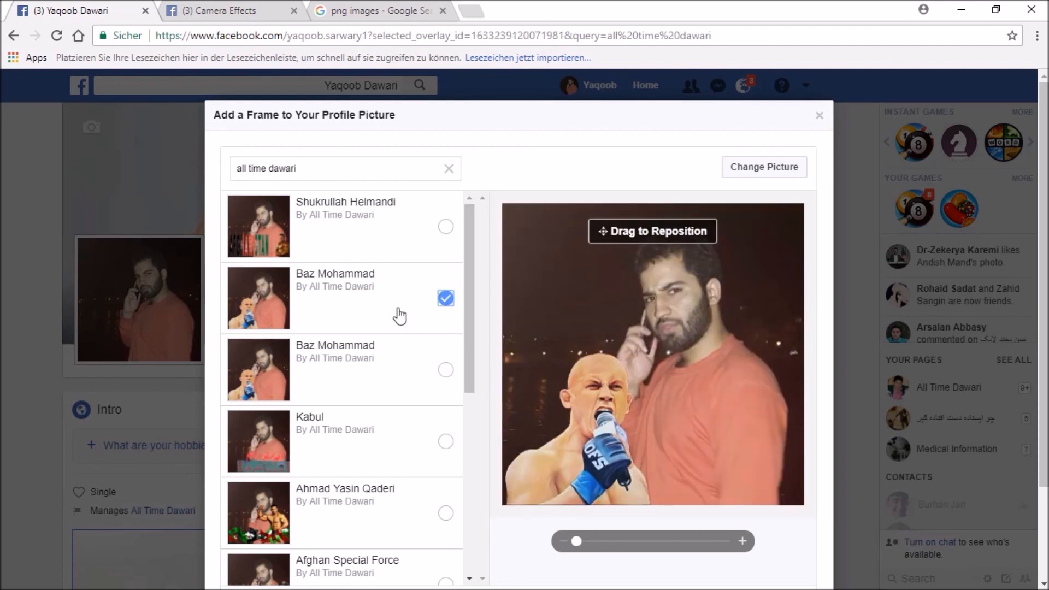
click(317, 243)
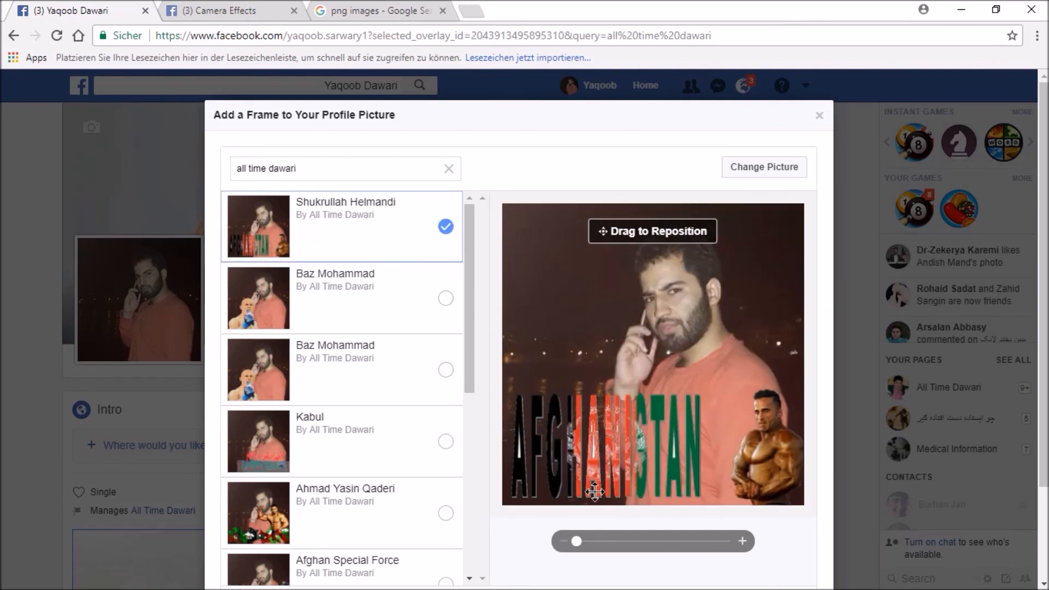
click(372, 517)
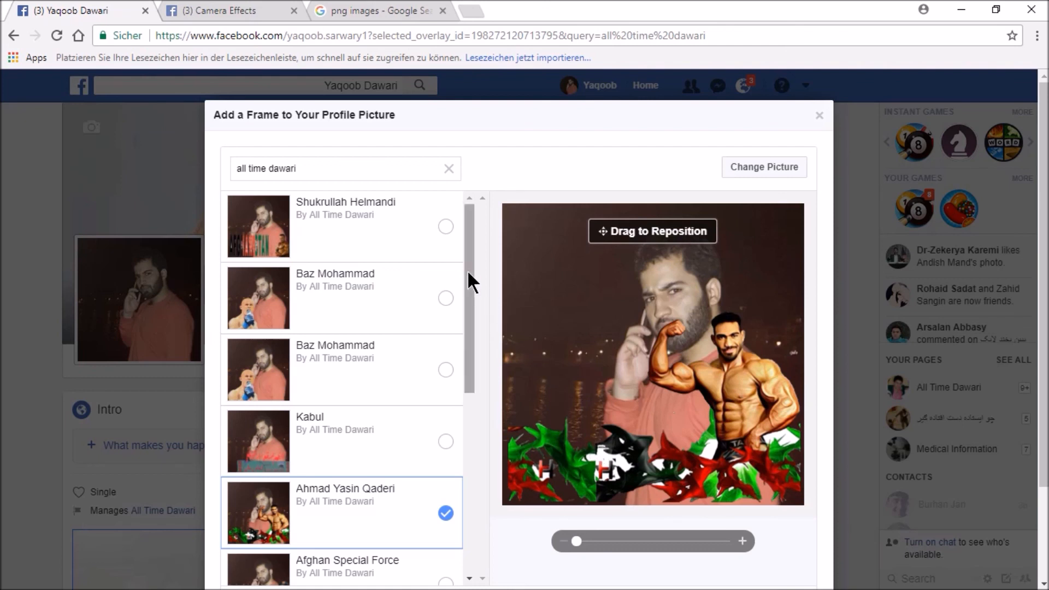
scroll(463, 306, down, 1)
scroll(459, 377, down, 4)
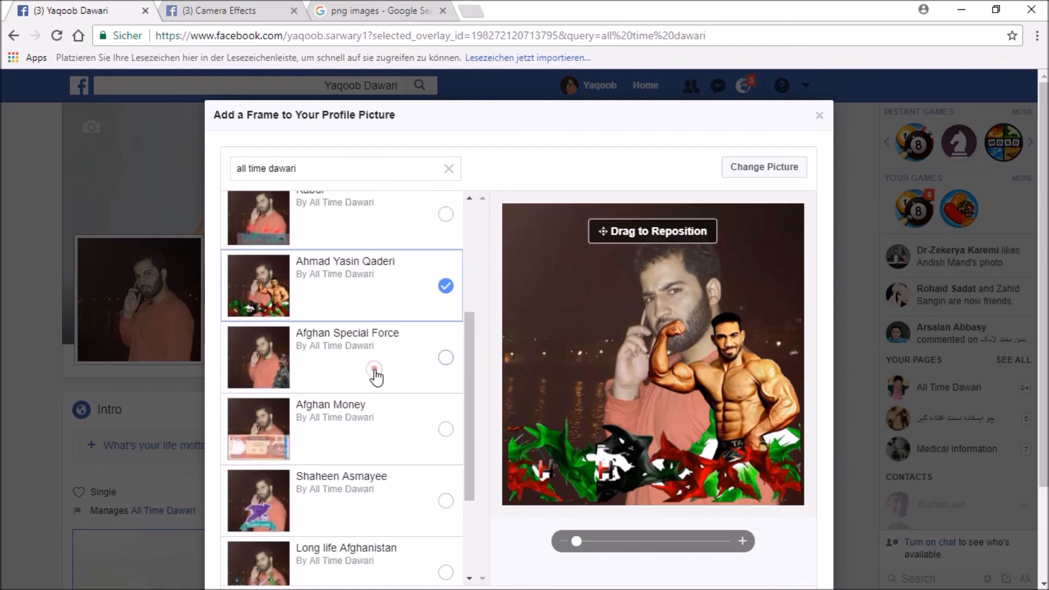
click(376, 372)
drag(470, 333, 458, 417)
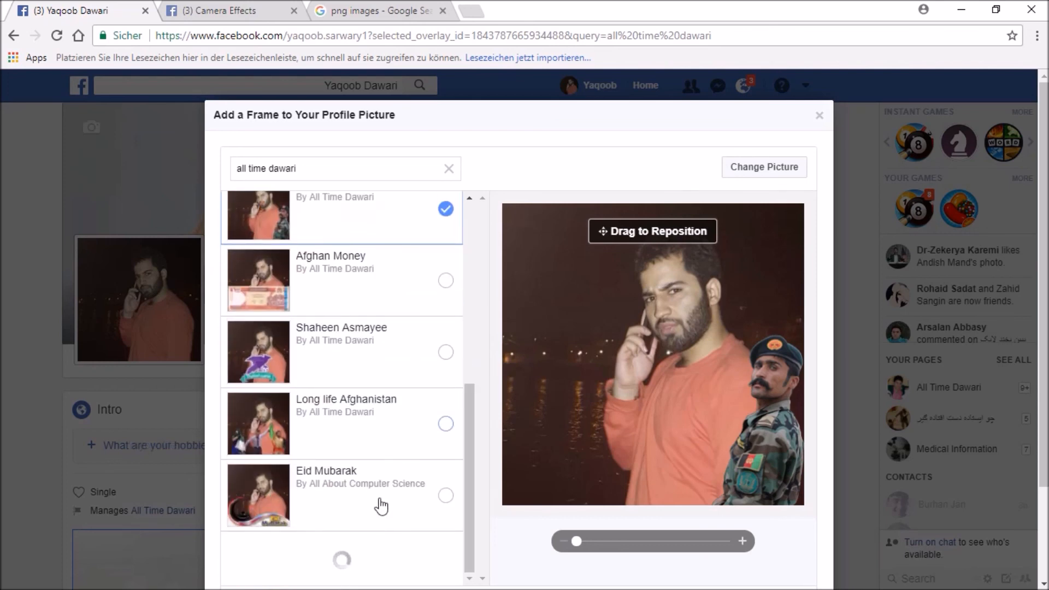